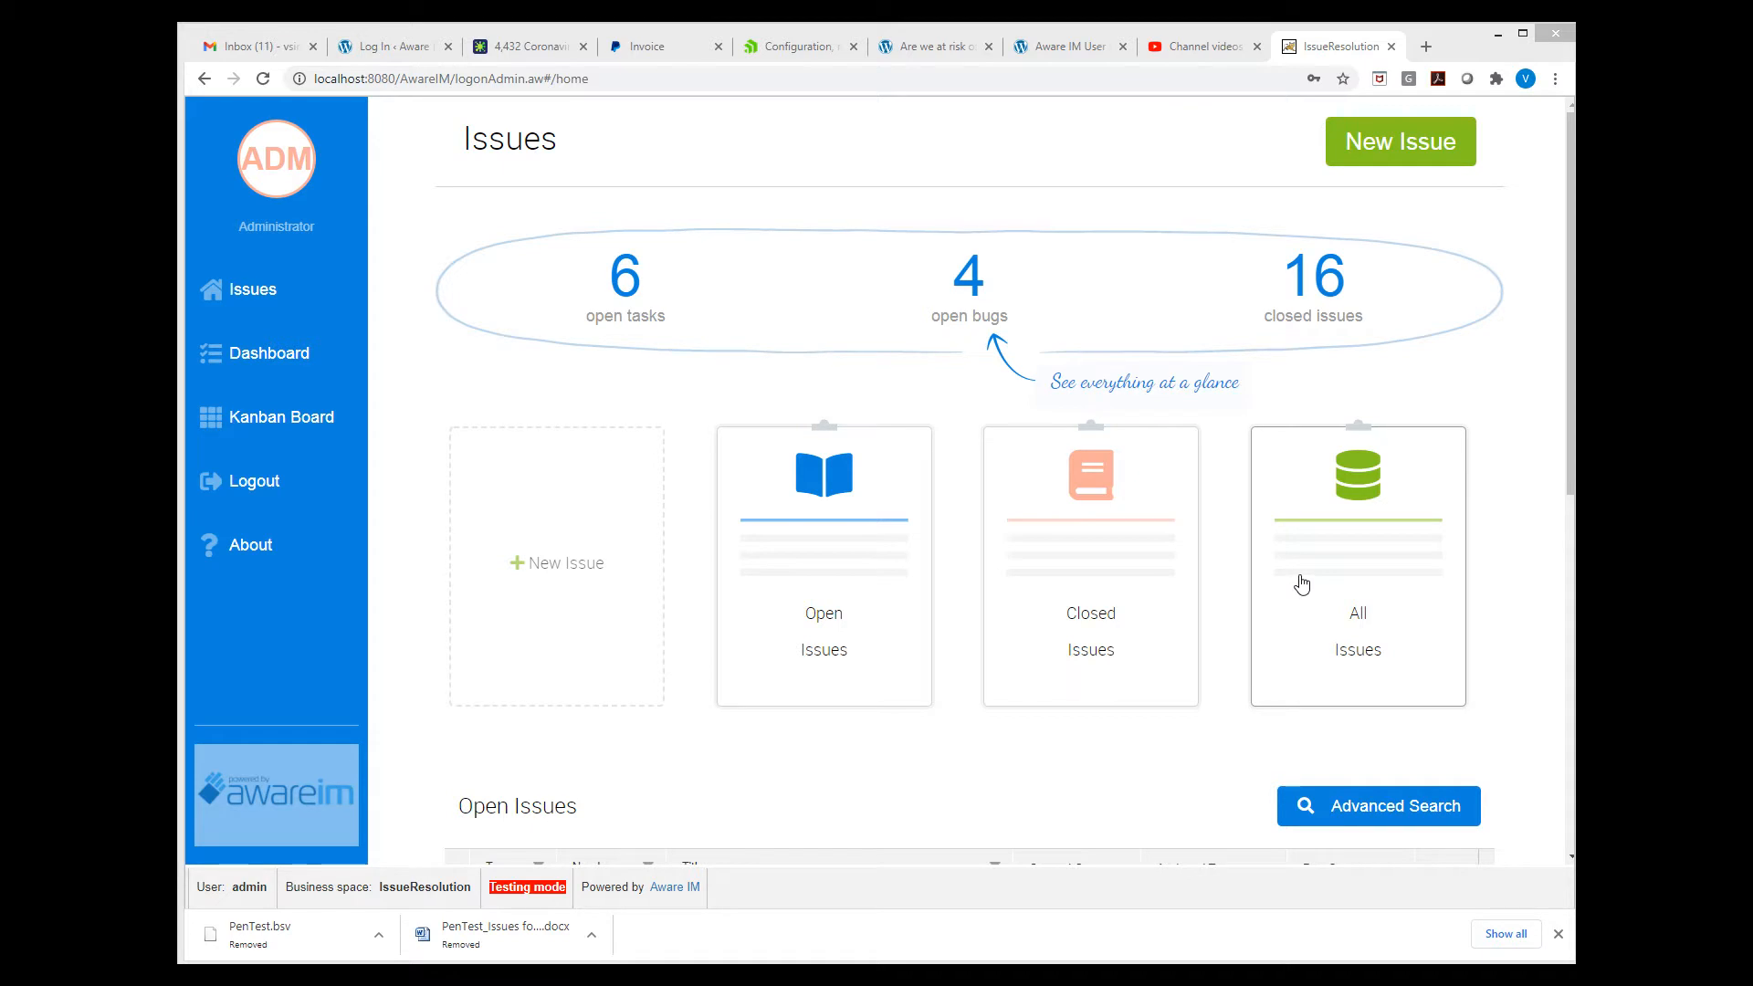
Examine the dashboard's Staff Schedule in its day, week and month timeline views
left_click(289, 353)
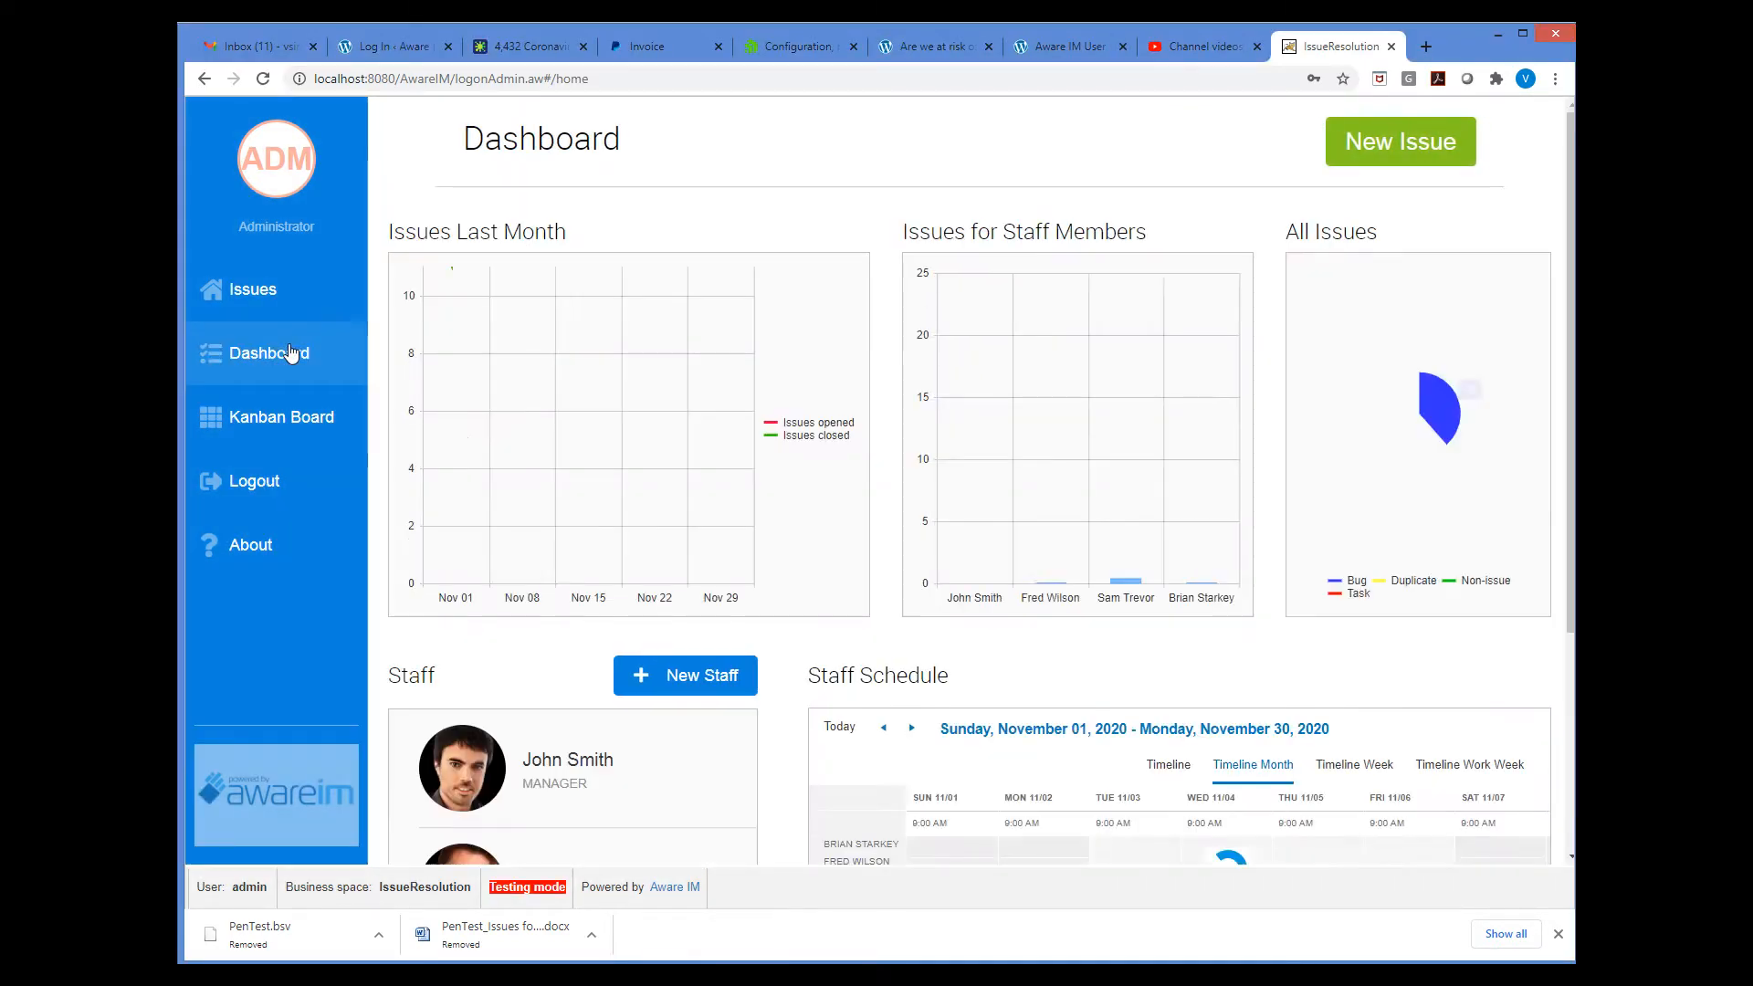
scroll(1286, 459, "down", 3)
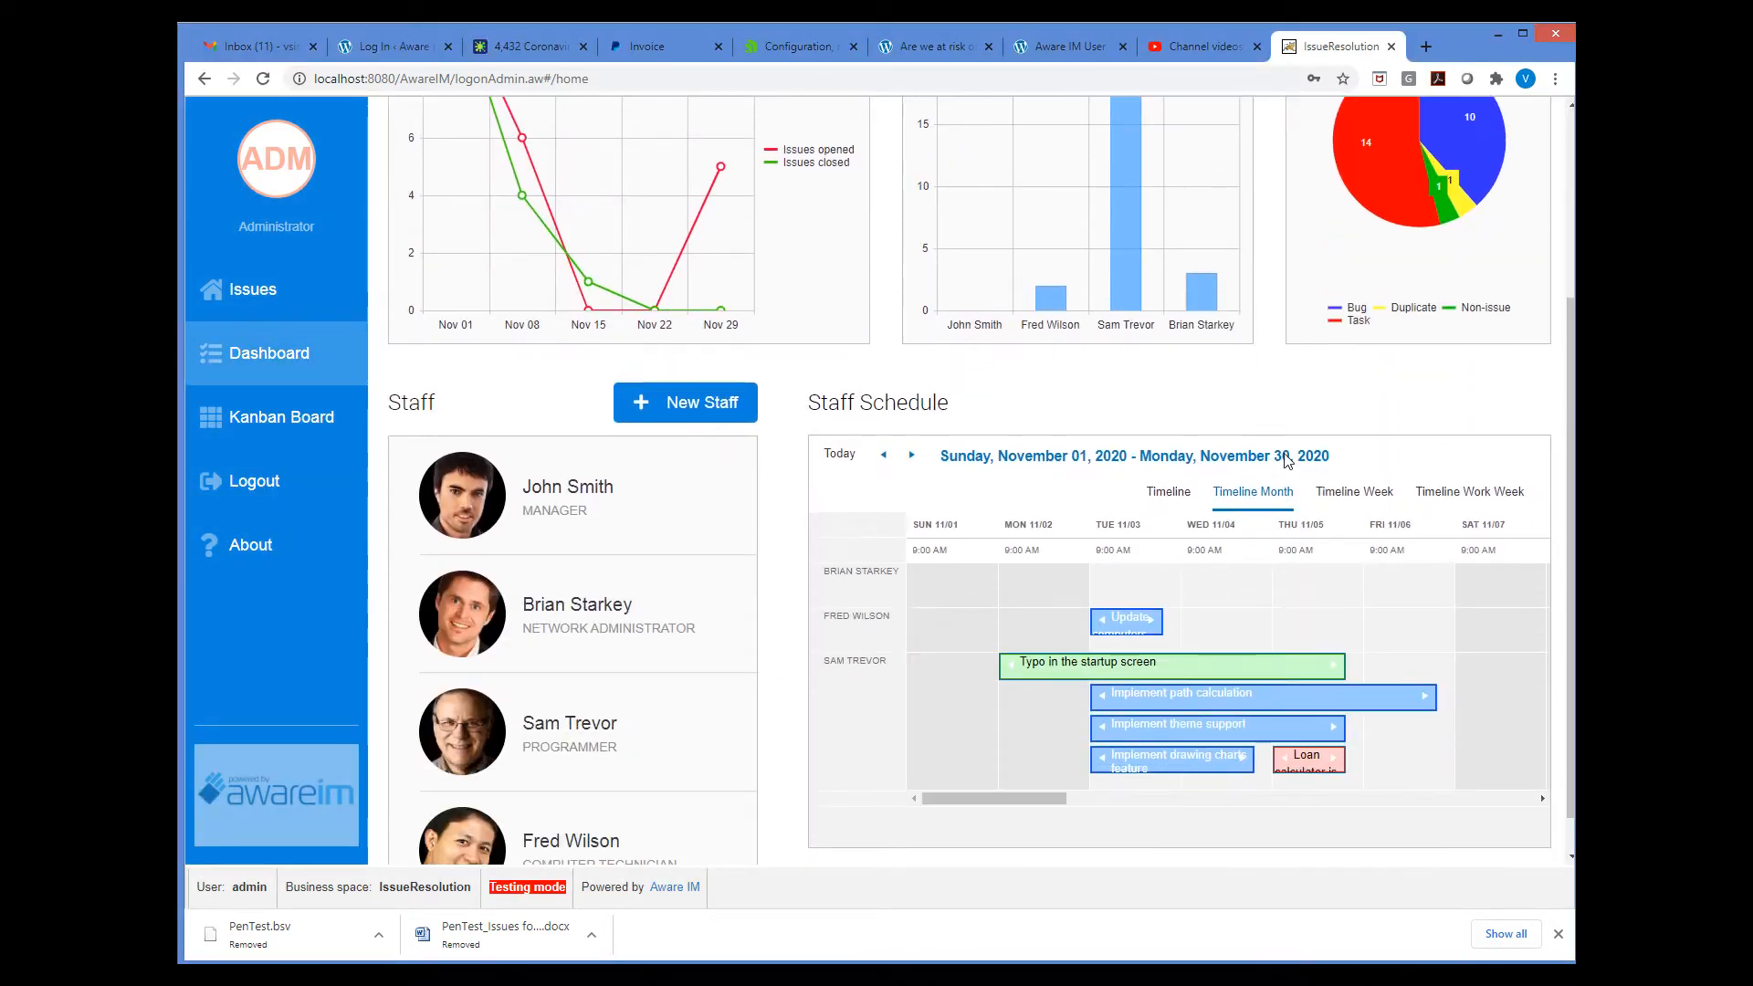
scroll(1286, 460, "down", 1)
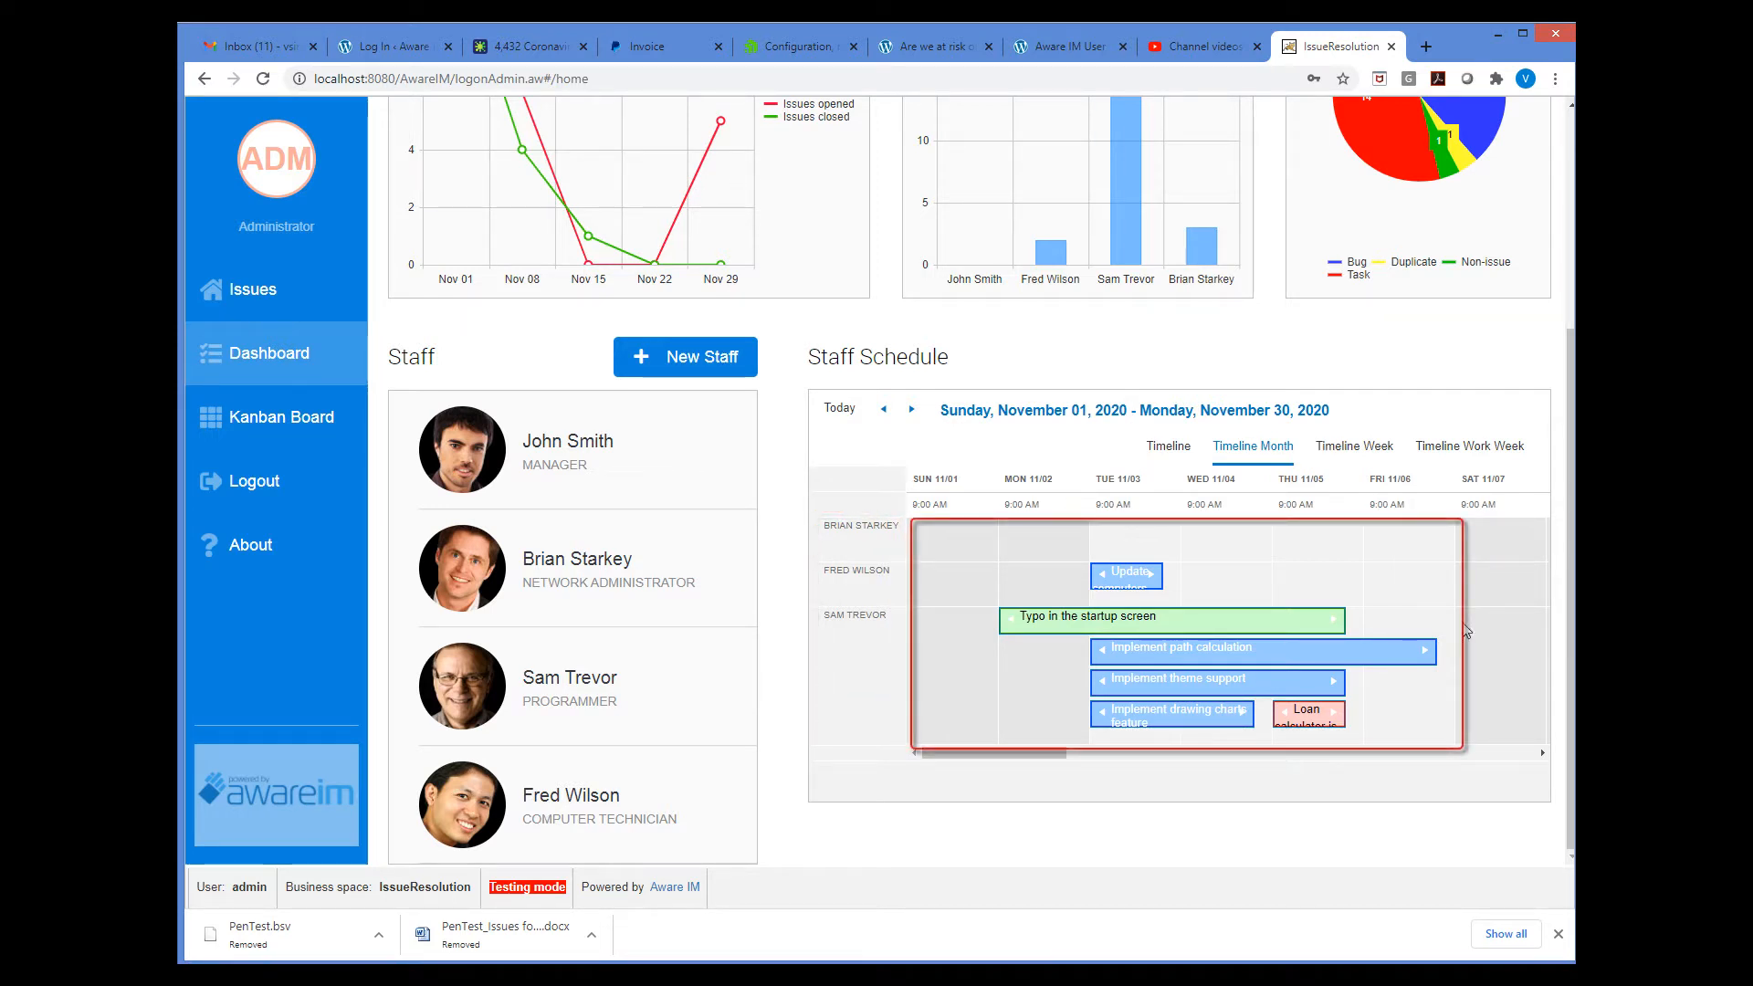
left_click_drag(1045, 751, 955, 764)
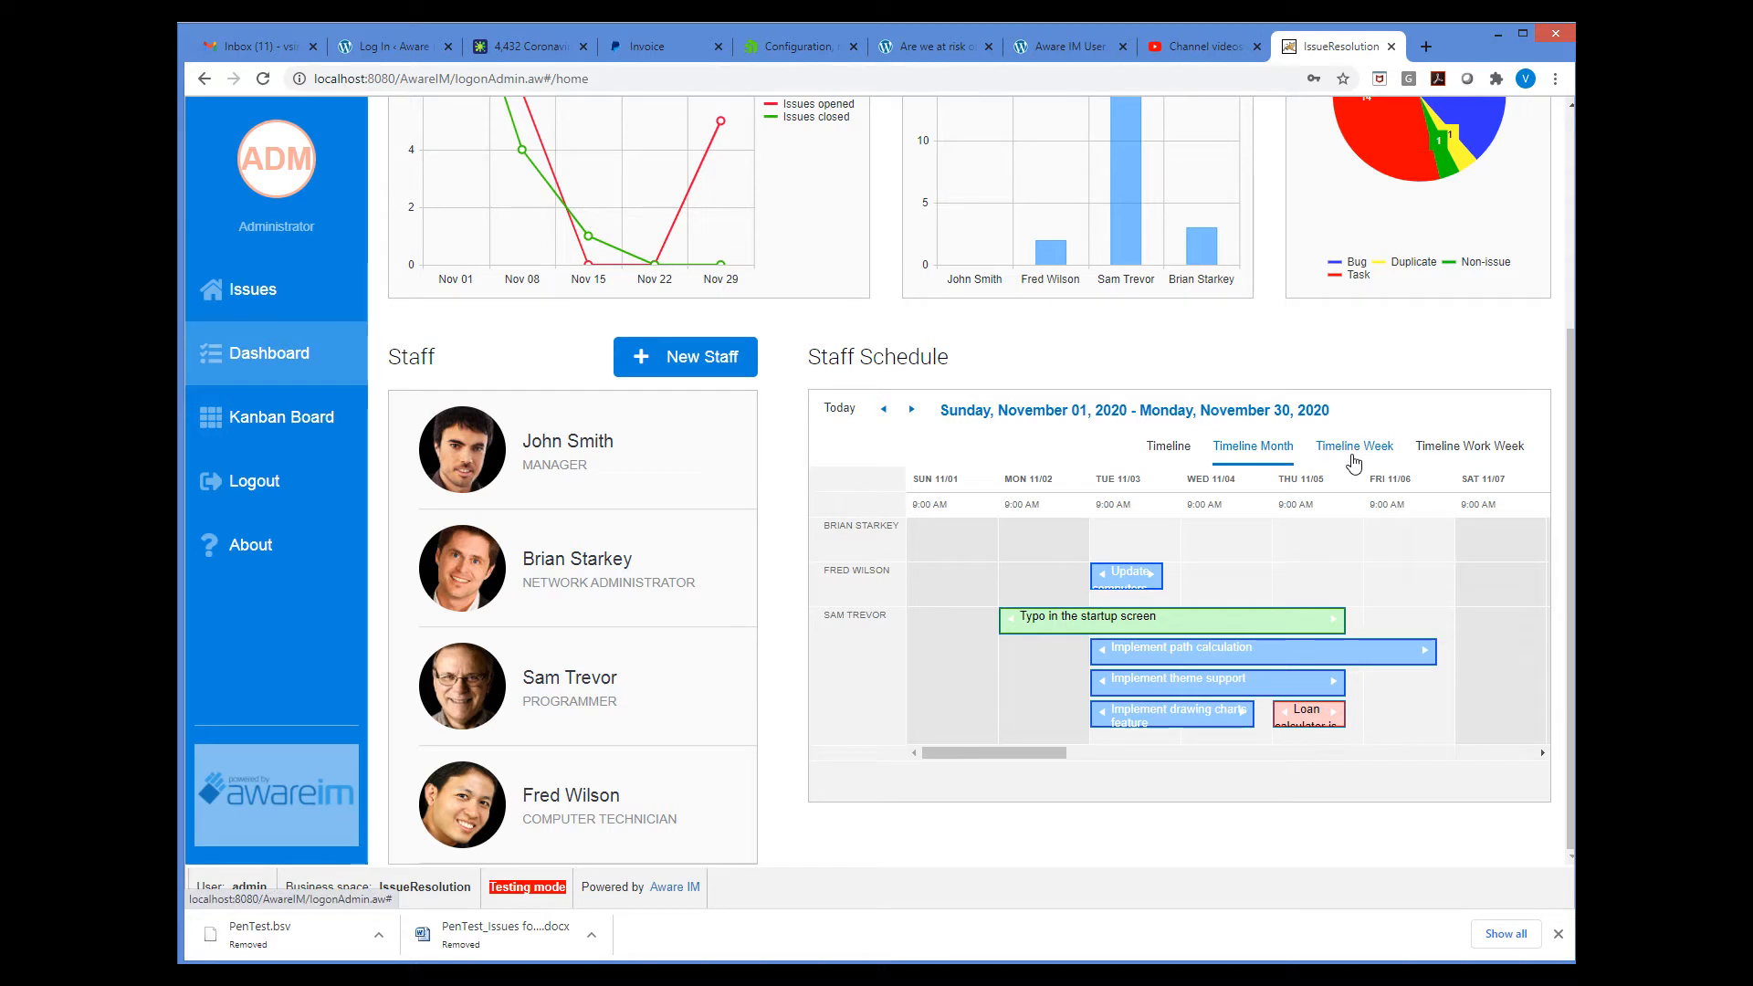
left_click(1172, 446)
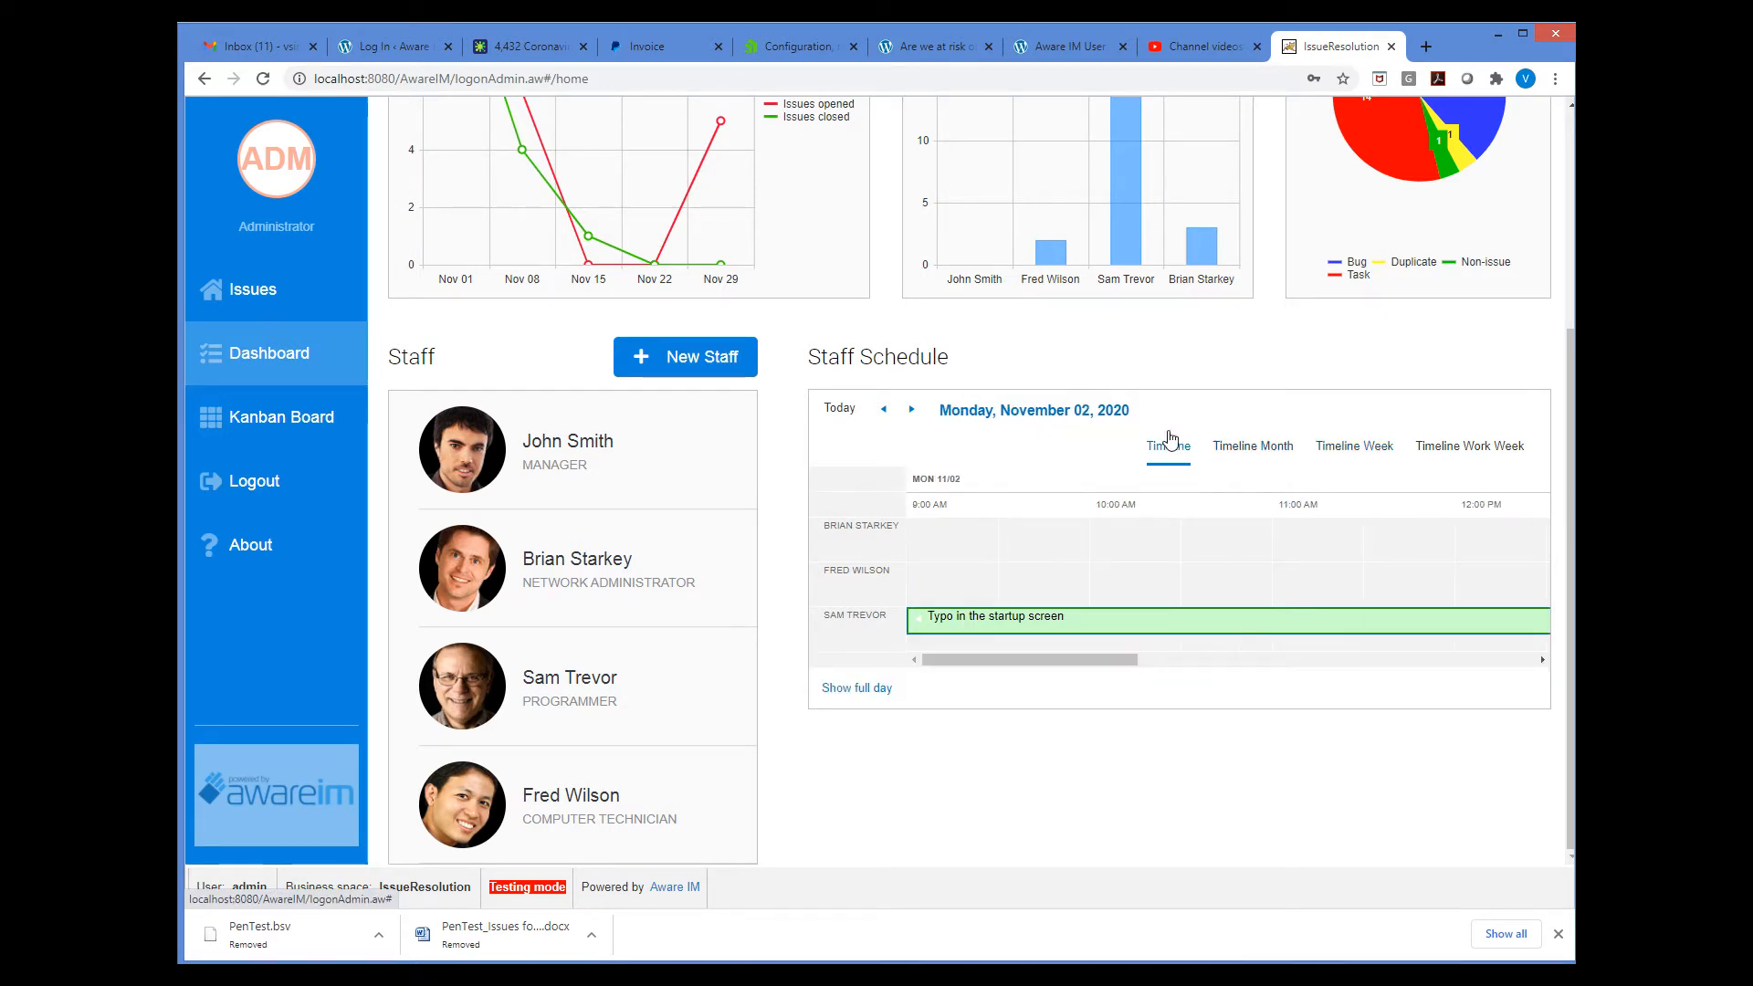
left_click(1363, 444)
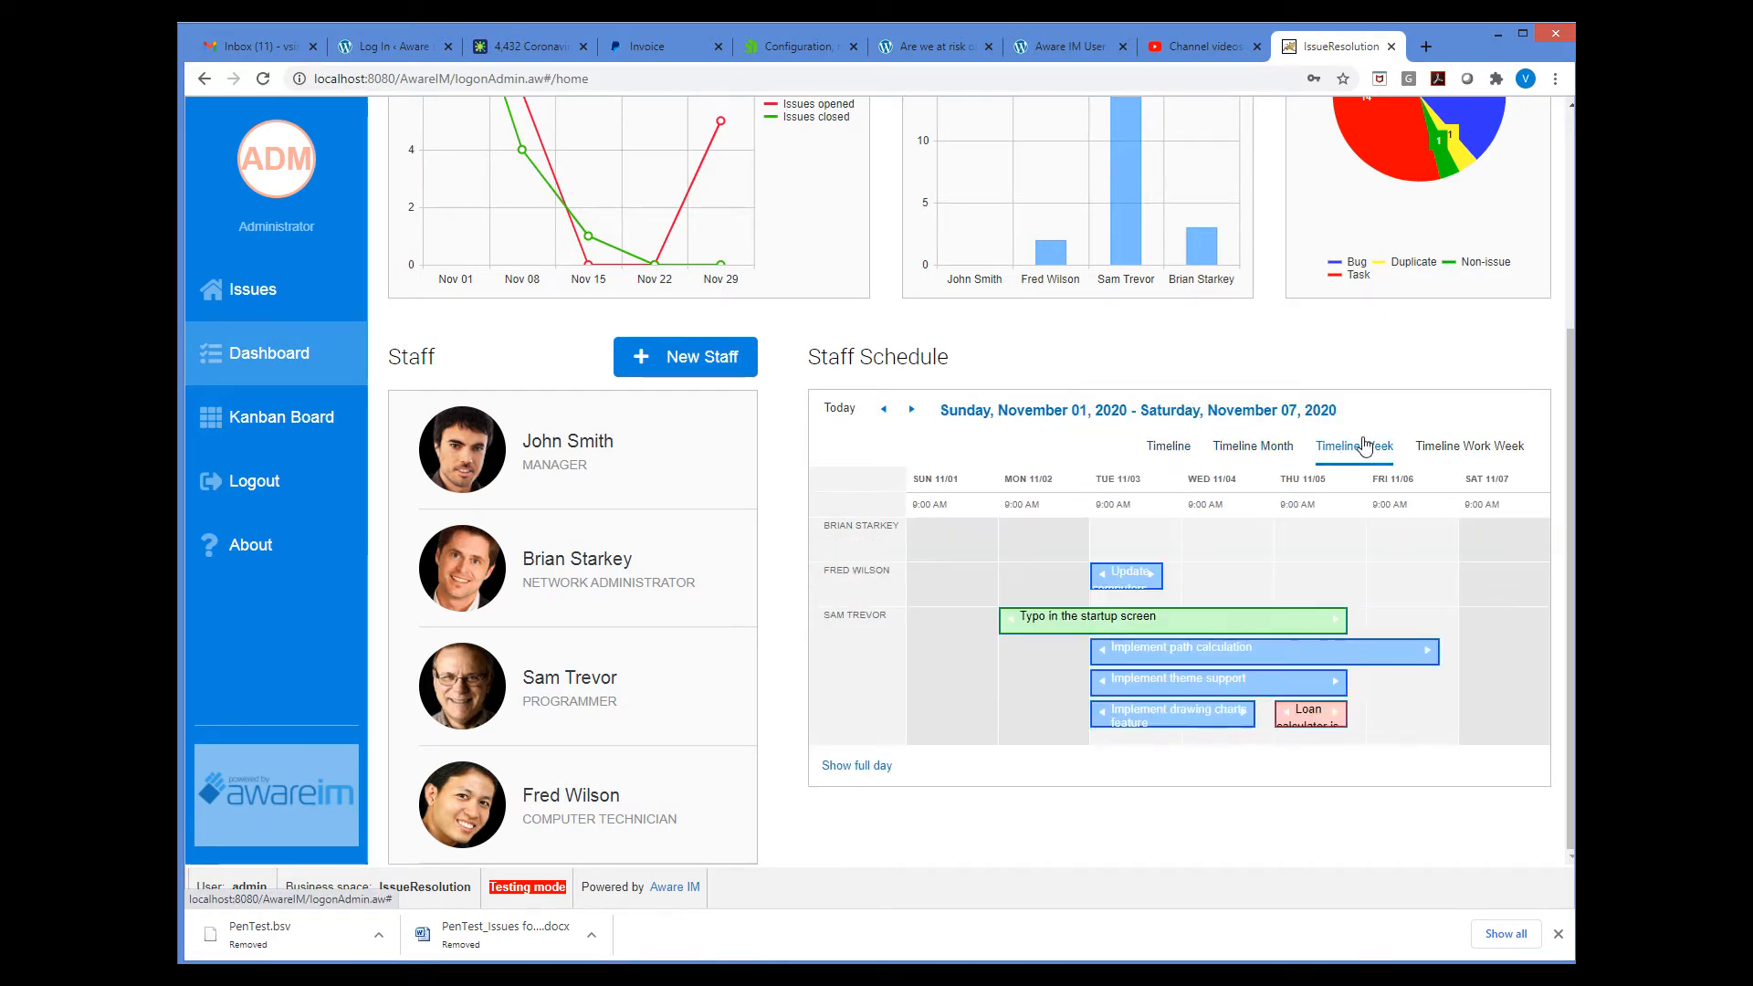
left_click(1265, 456)
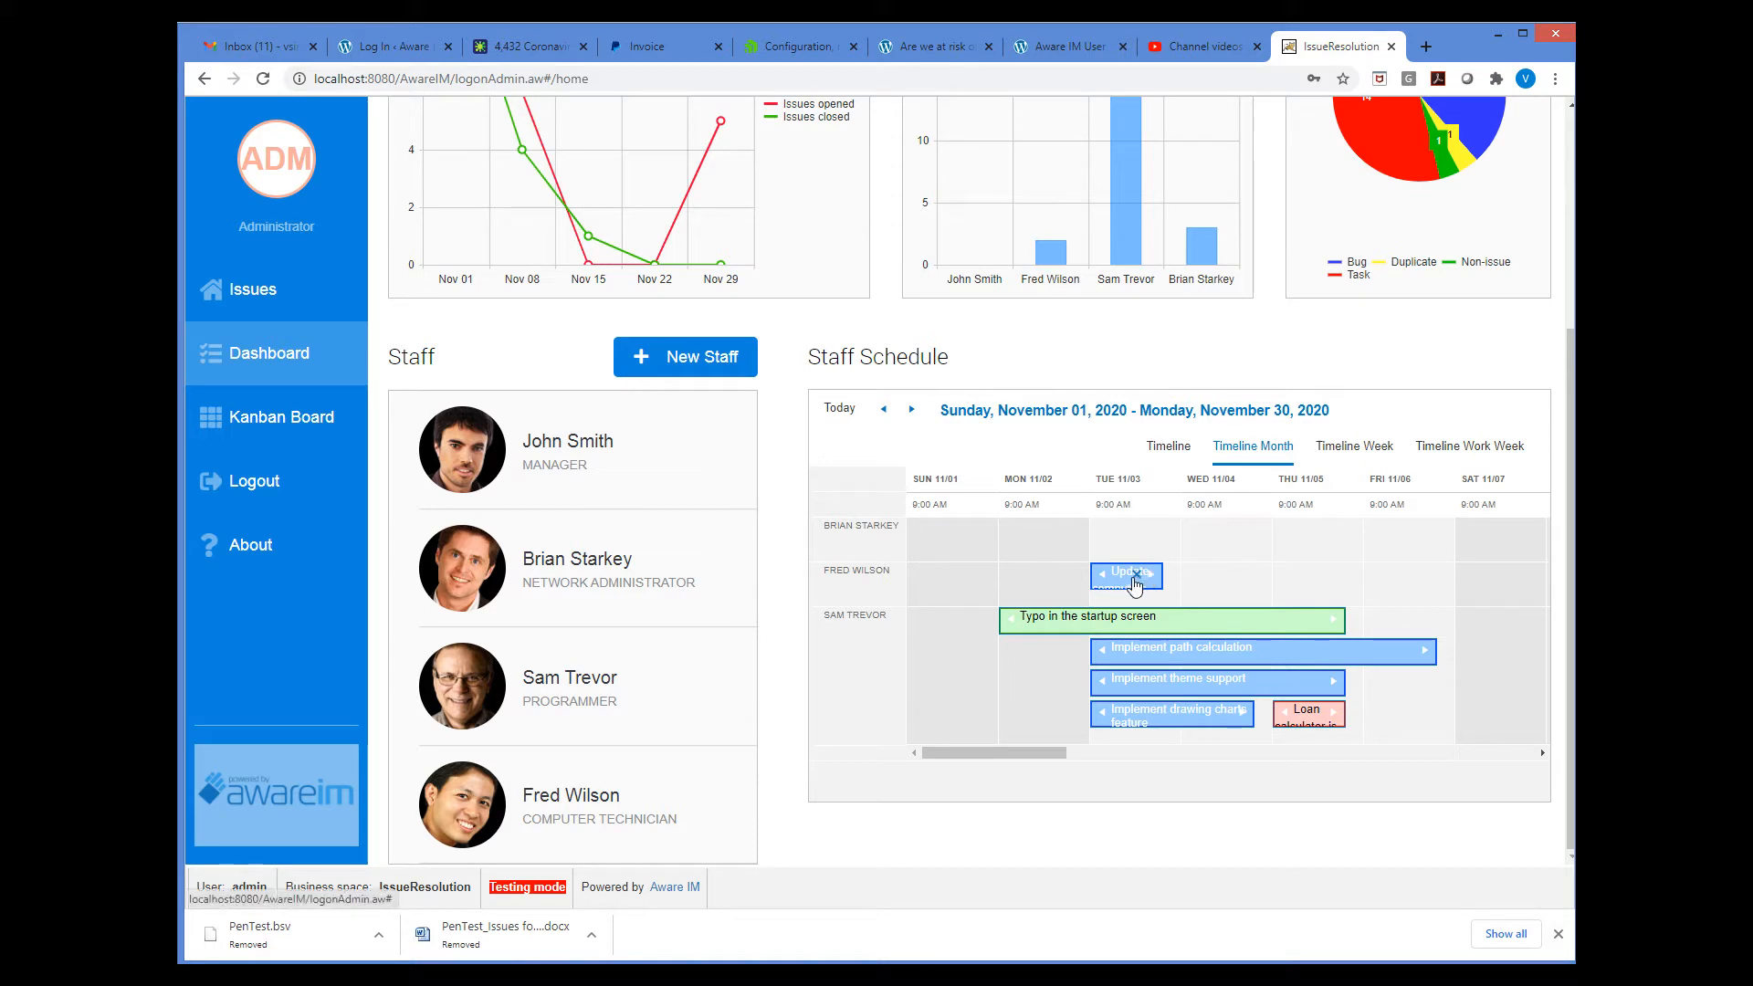
Move the Update issue in the Staff Schedule to Wednesday 11/04 and check the deletion prompt of "Typo in the startup screen" without deleting it
left_click_drag(1122, 582, 1195, 586)
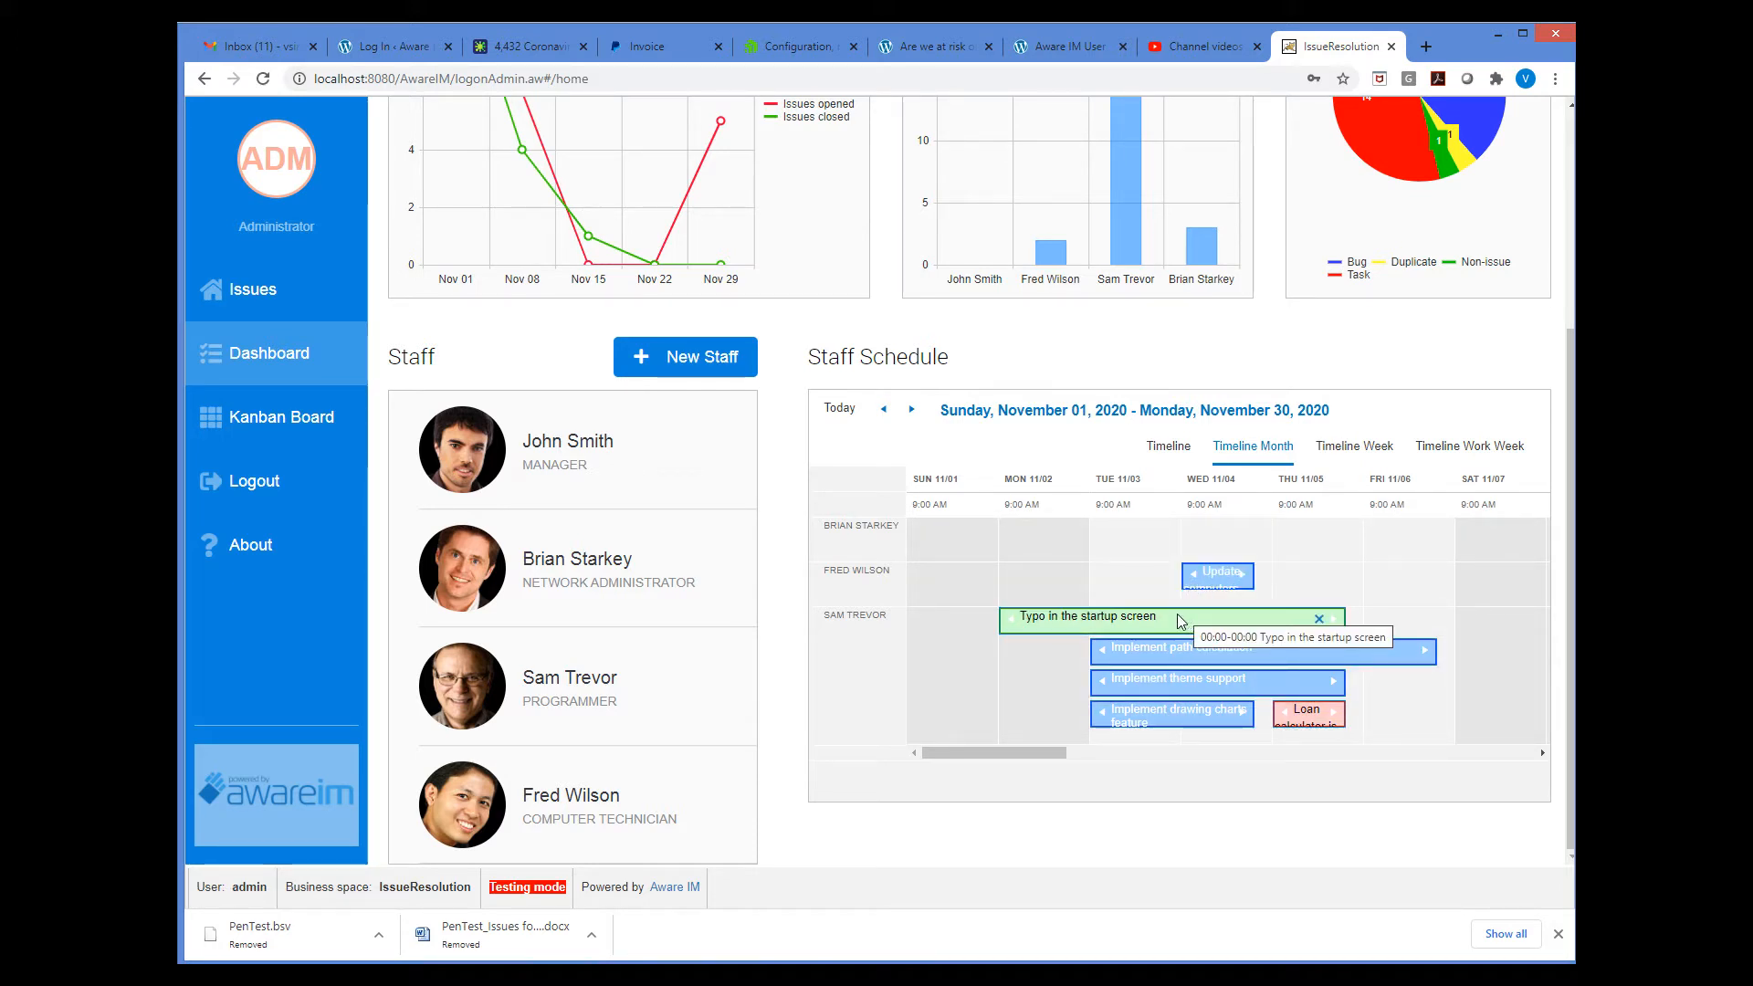
left_click(1317, 618)
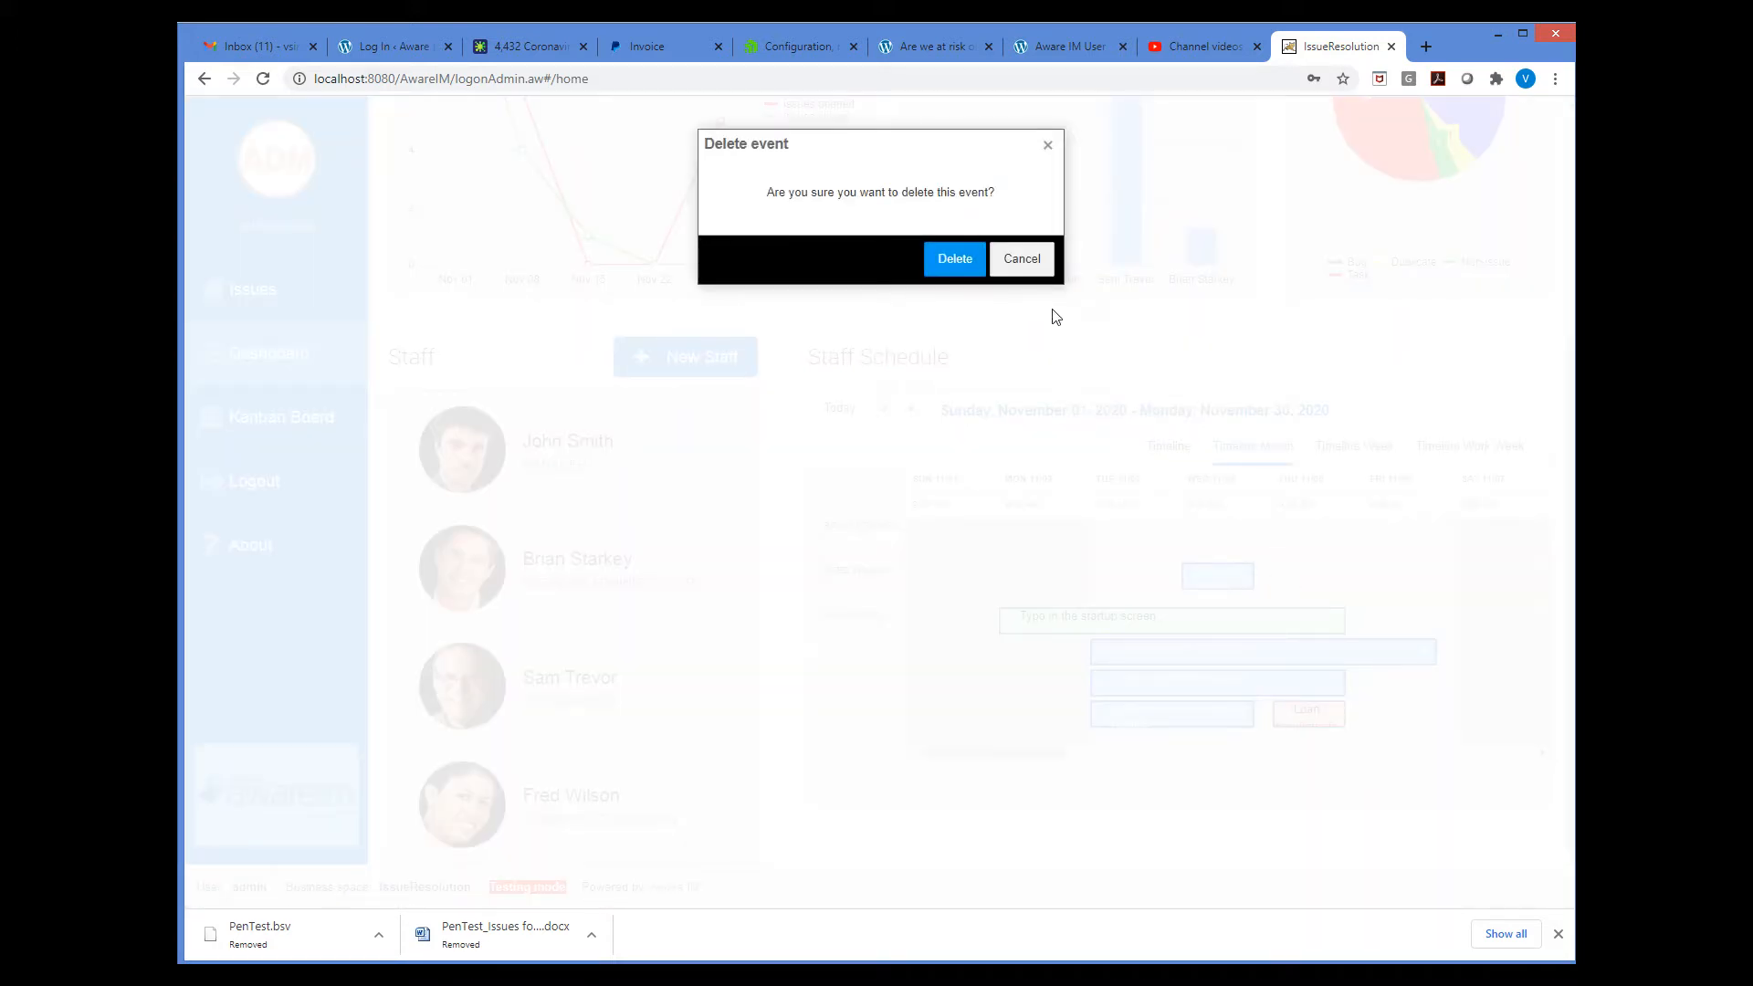
left_click(1023, 261)
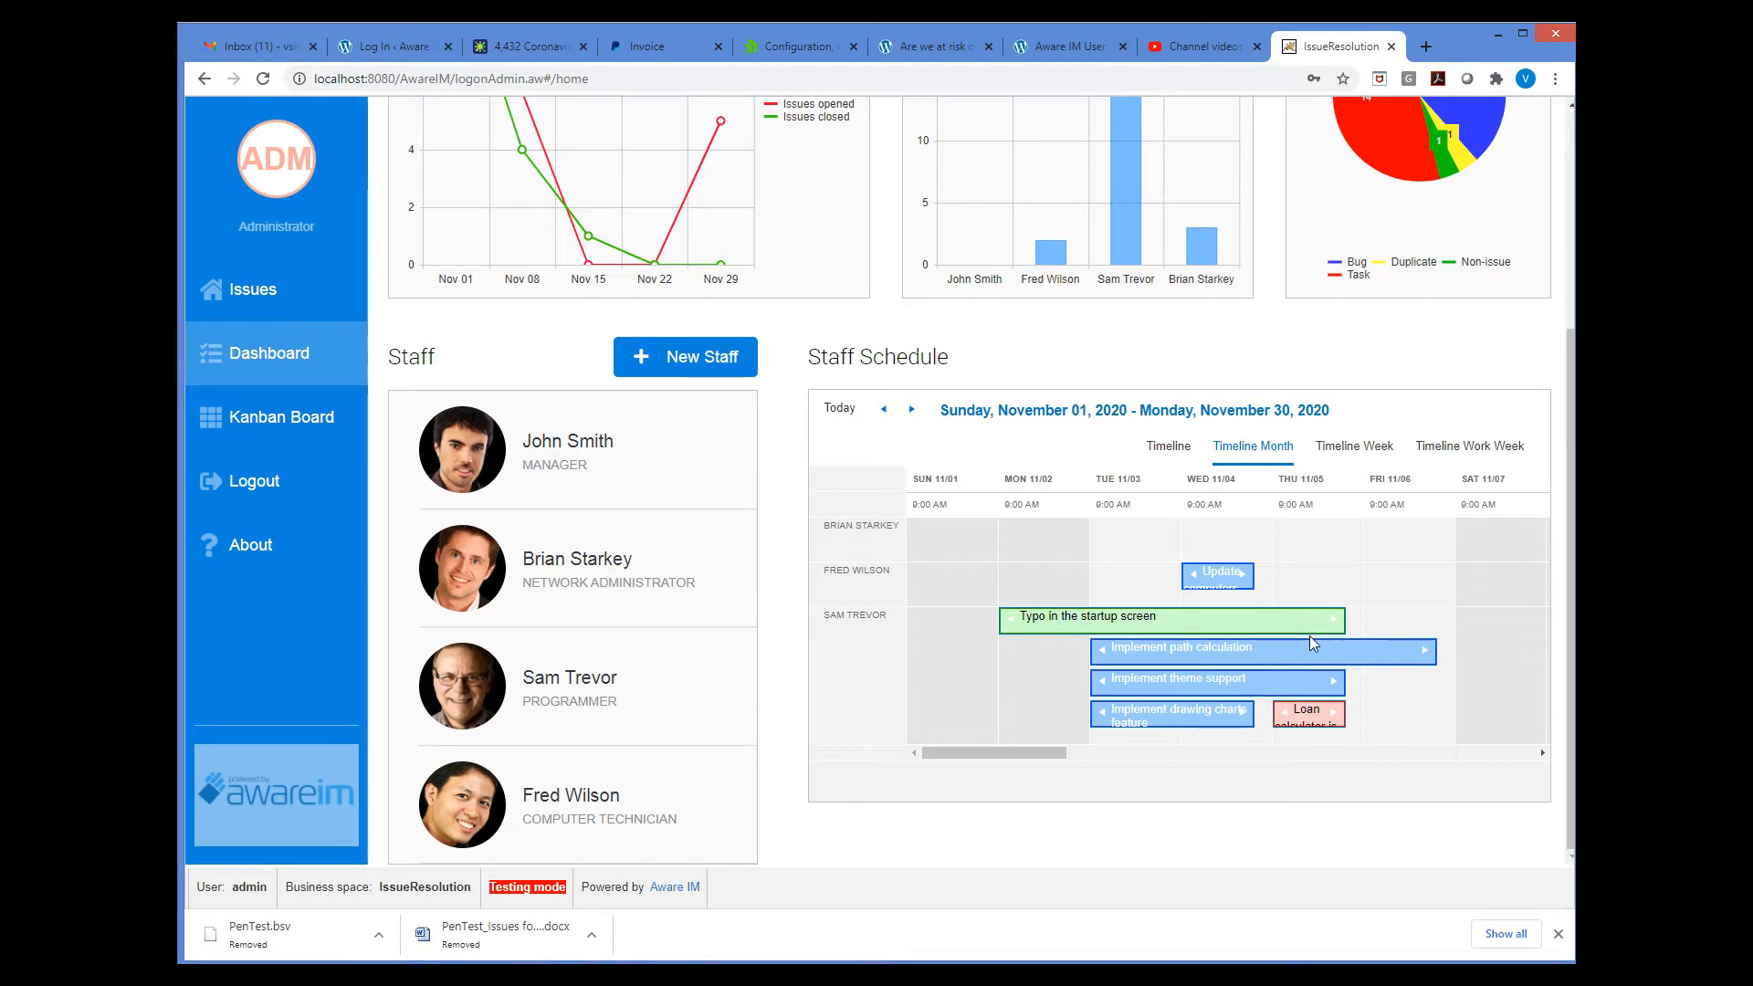
Inspect the popup forms for editing "Typo in the startup screen" and for adding an issue on 11/5/2020, cancelling both
double_click(1279, 630)
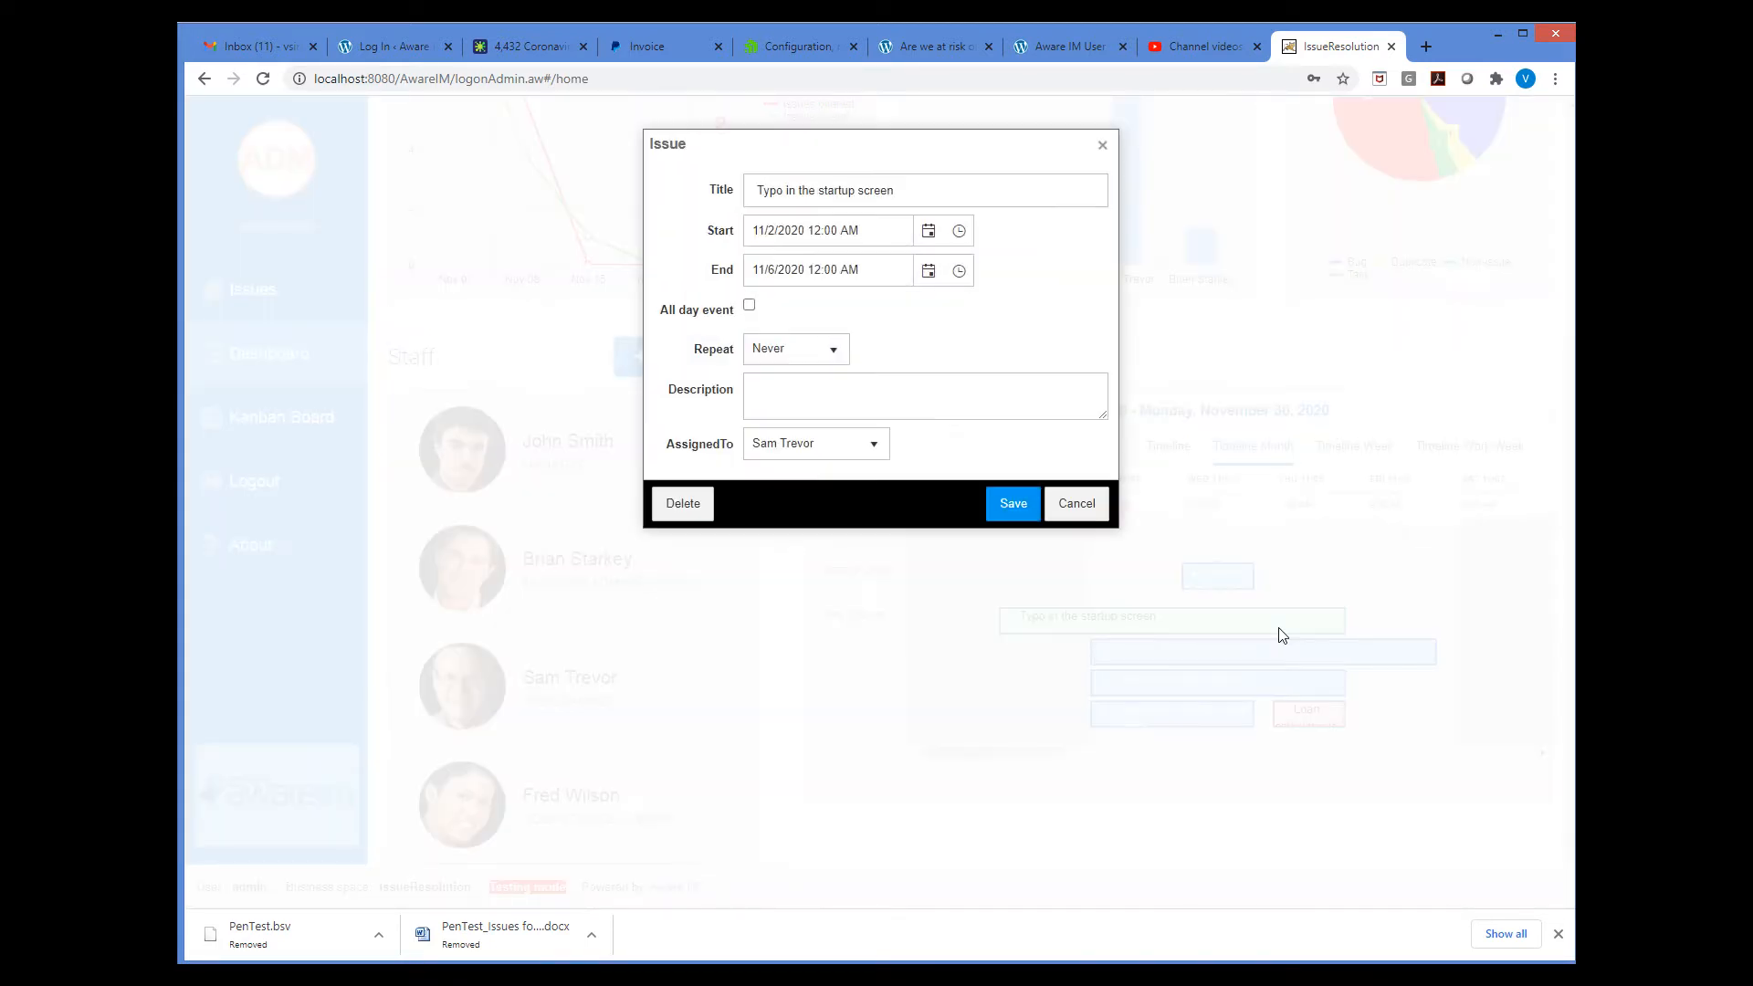
left_click(1091, 507)
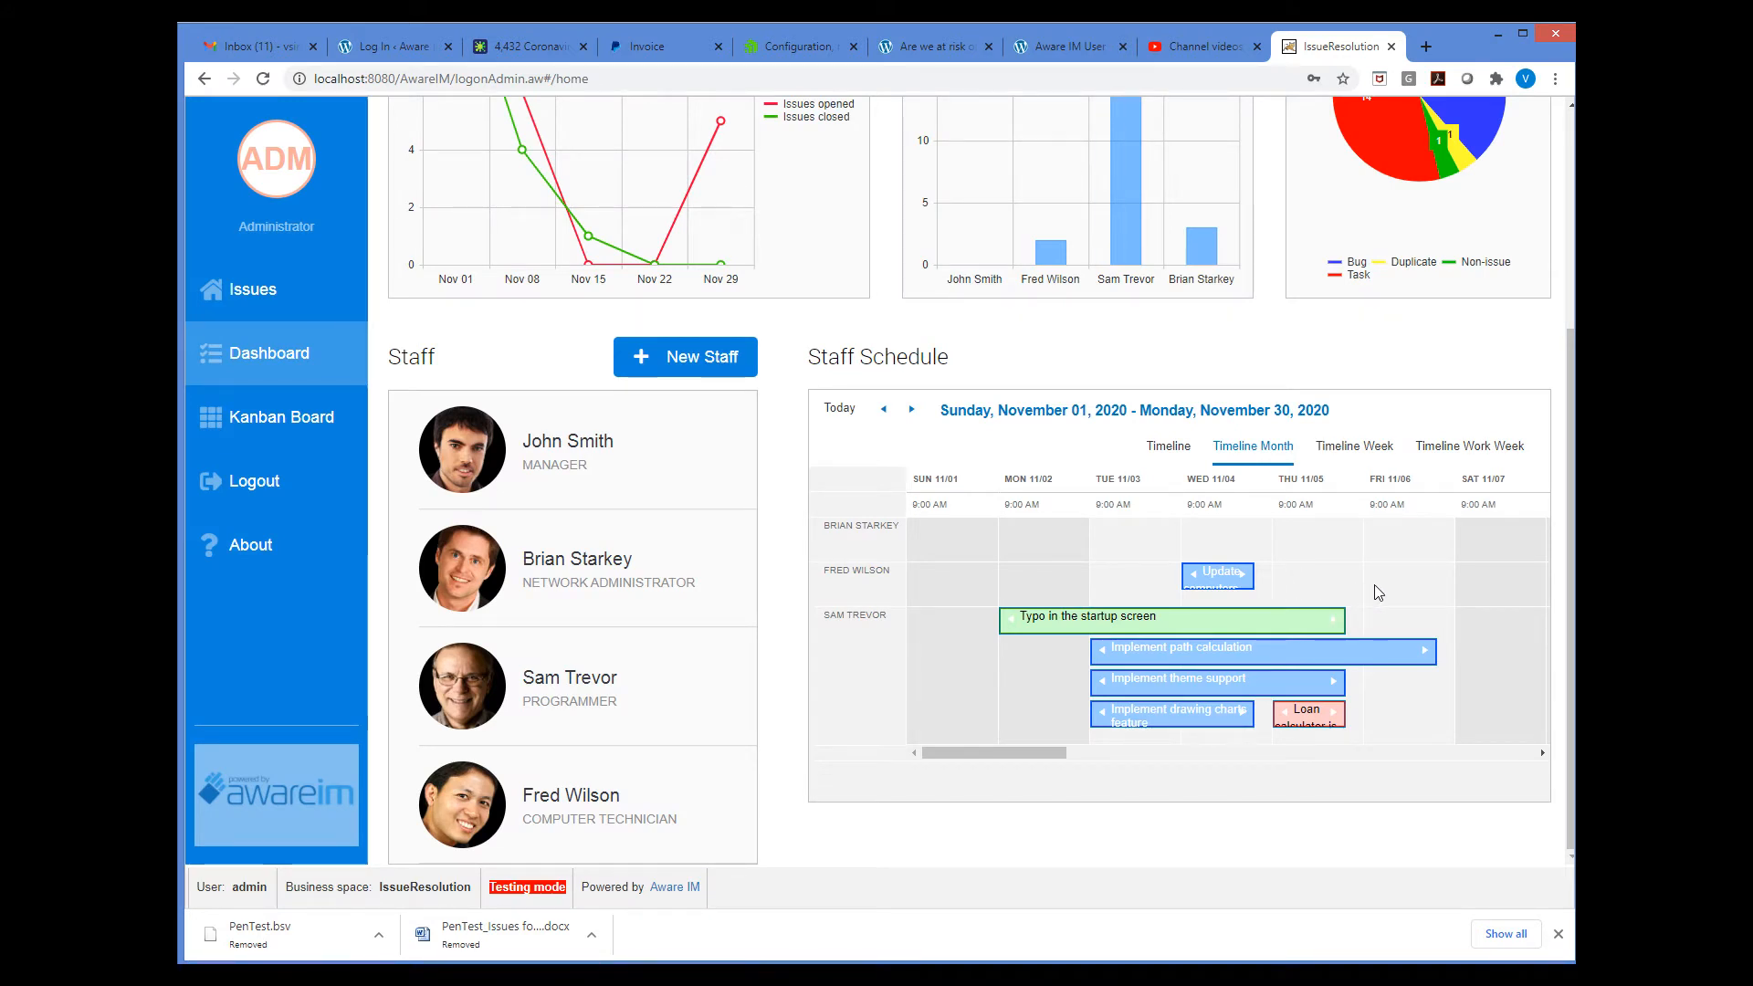
double_click(1352, 571)
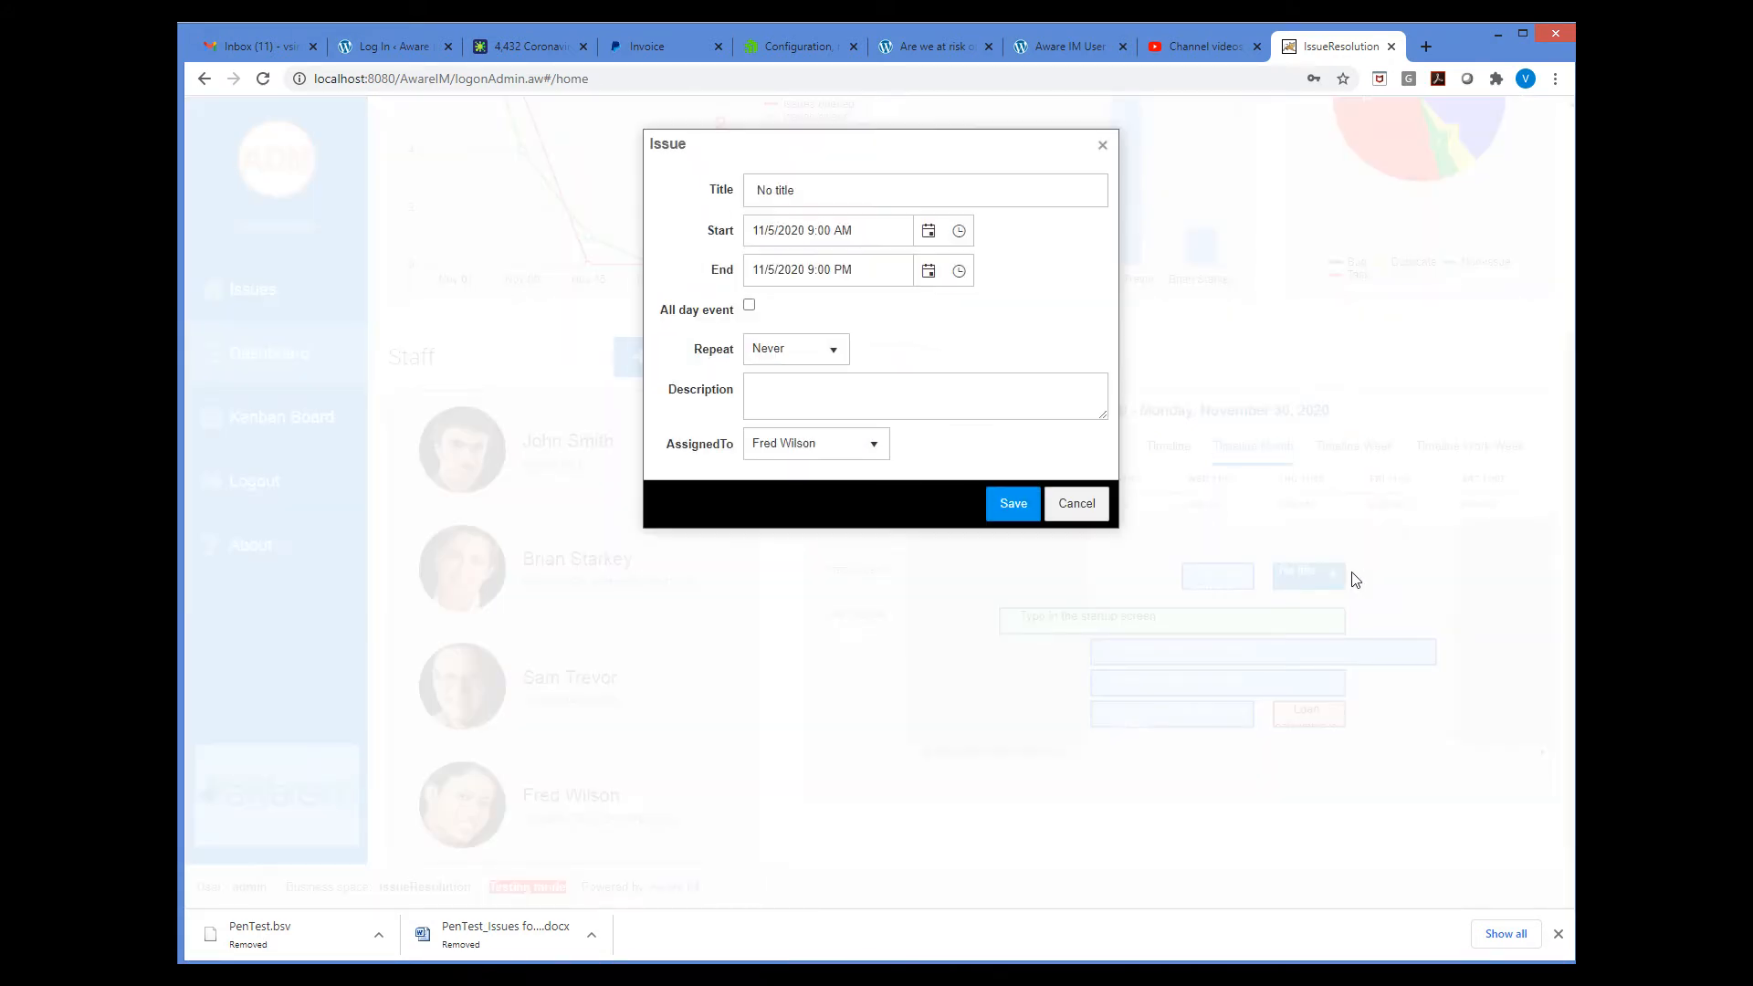
left_click(1076, 505)
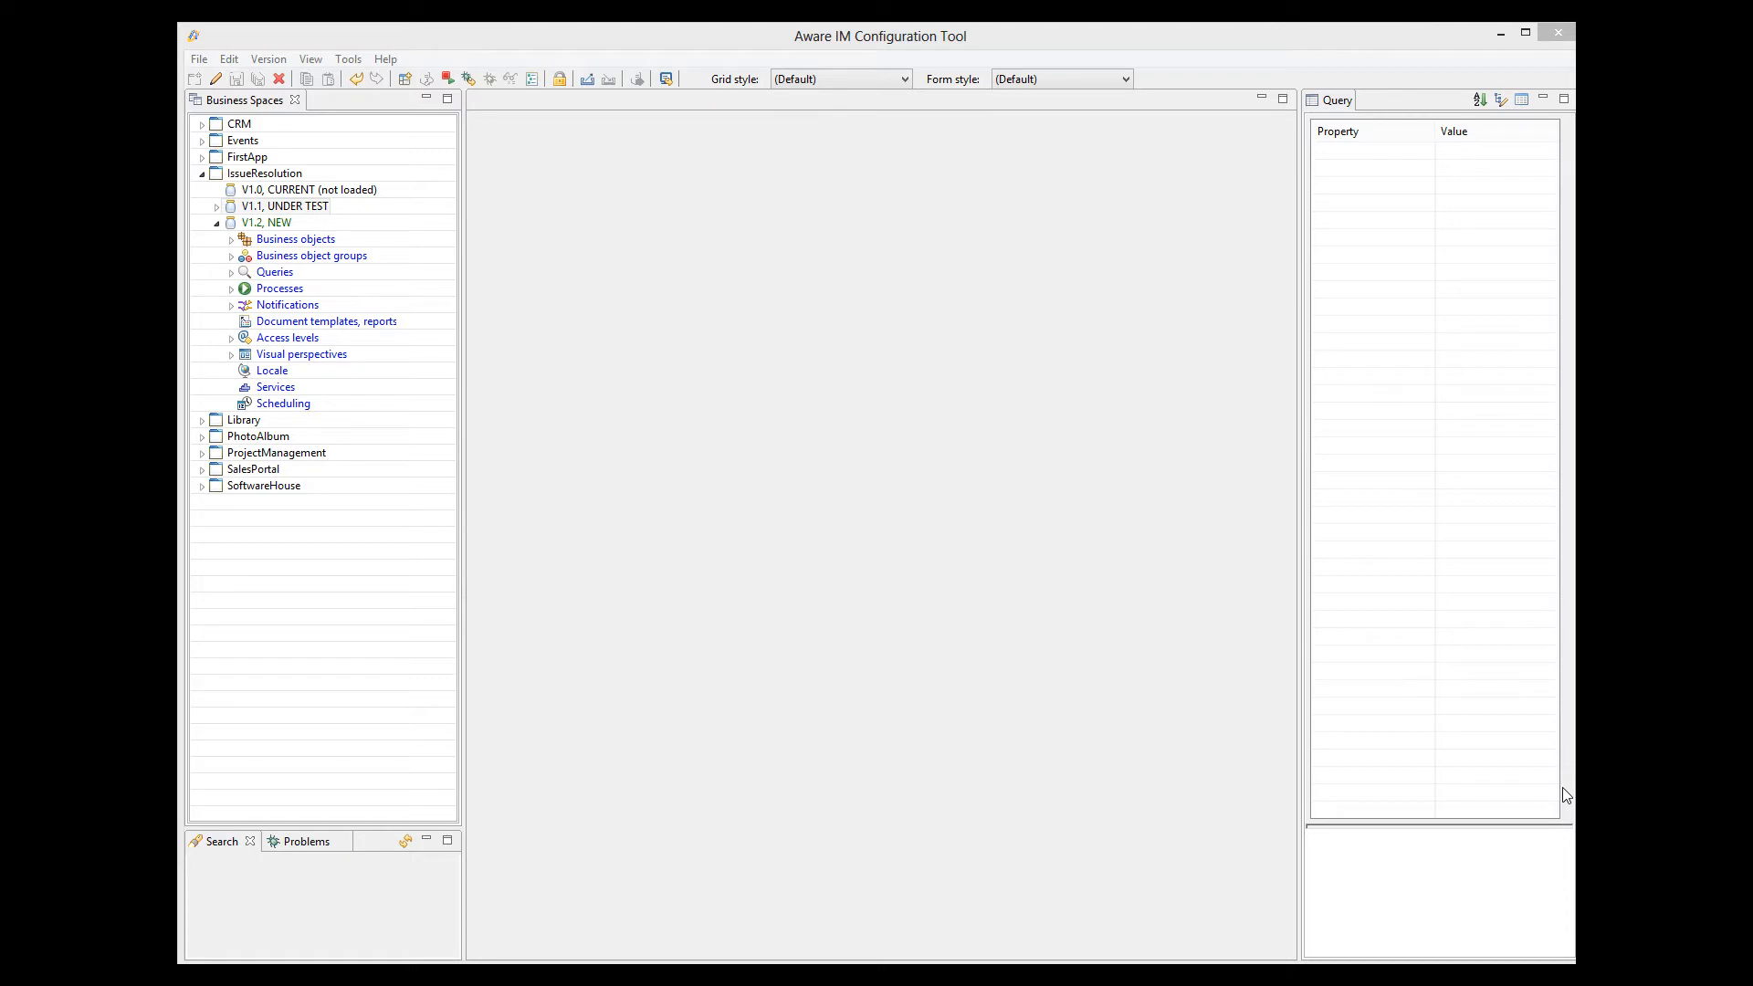
In the Aware IM Configuration Tool, create a query named Staff Schedule in IssueResolution V1.2 that looks for Issue objects
right_click(292, 276)
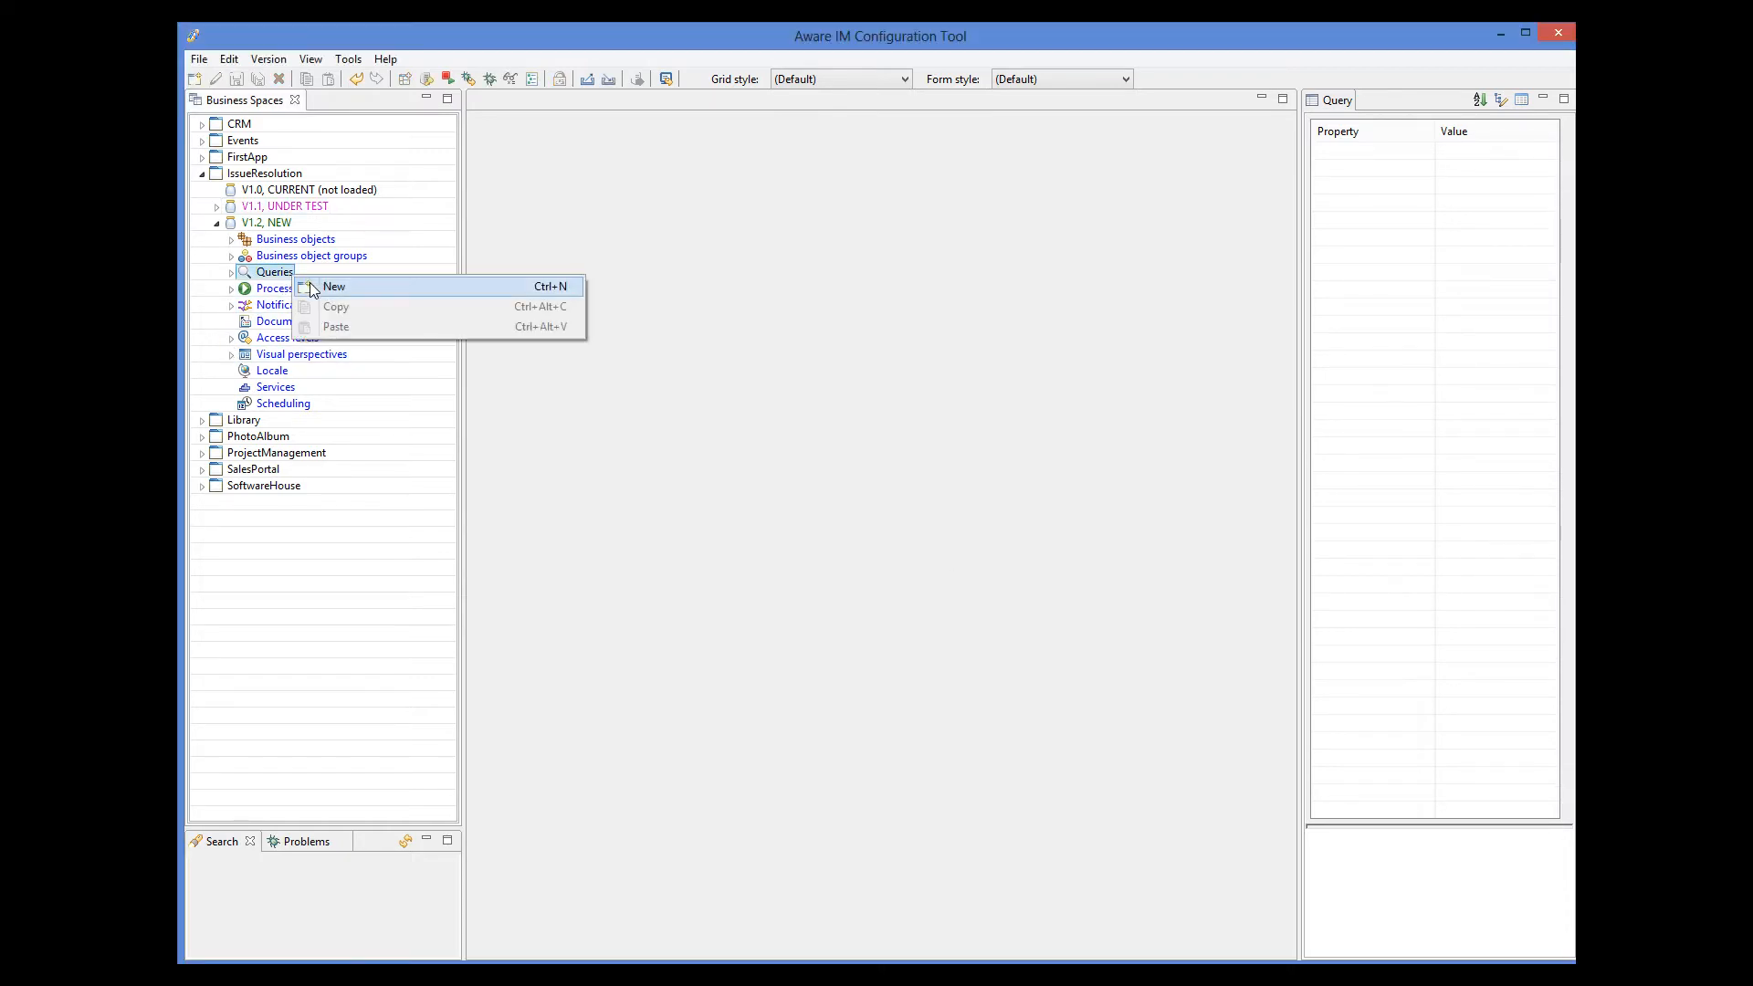
left_click(311, 288)
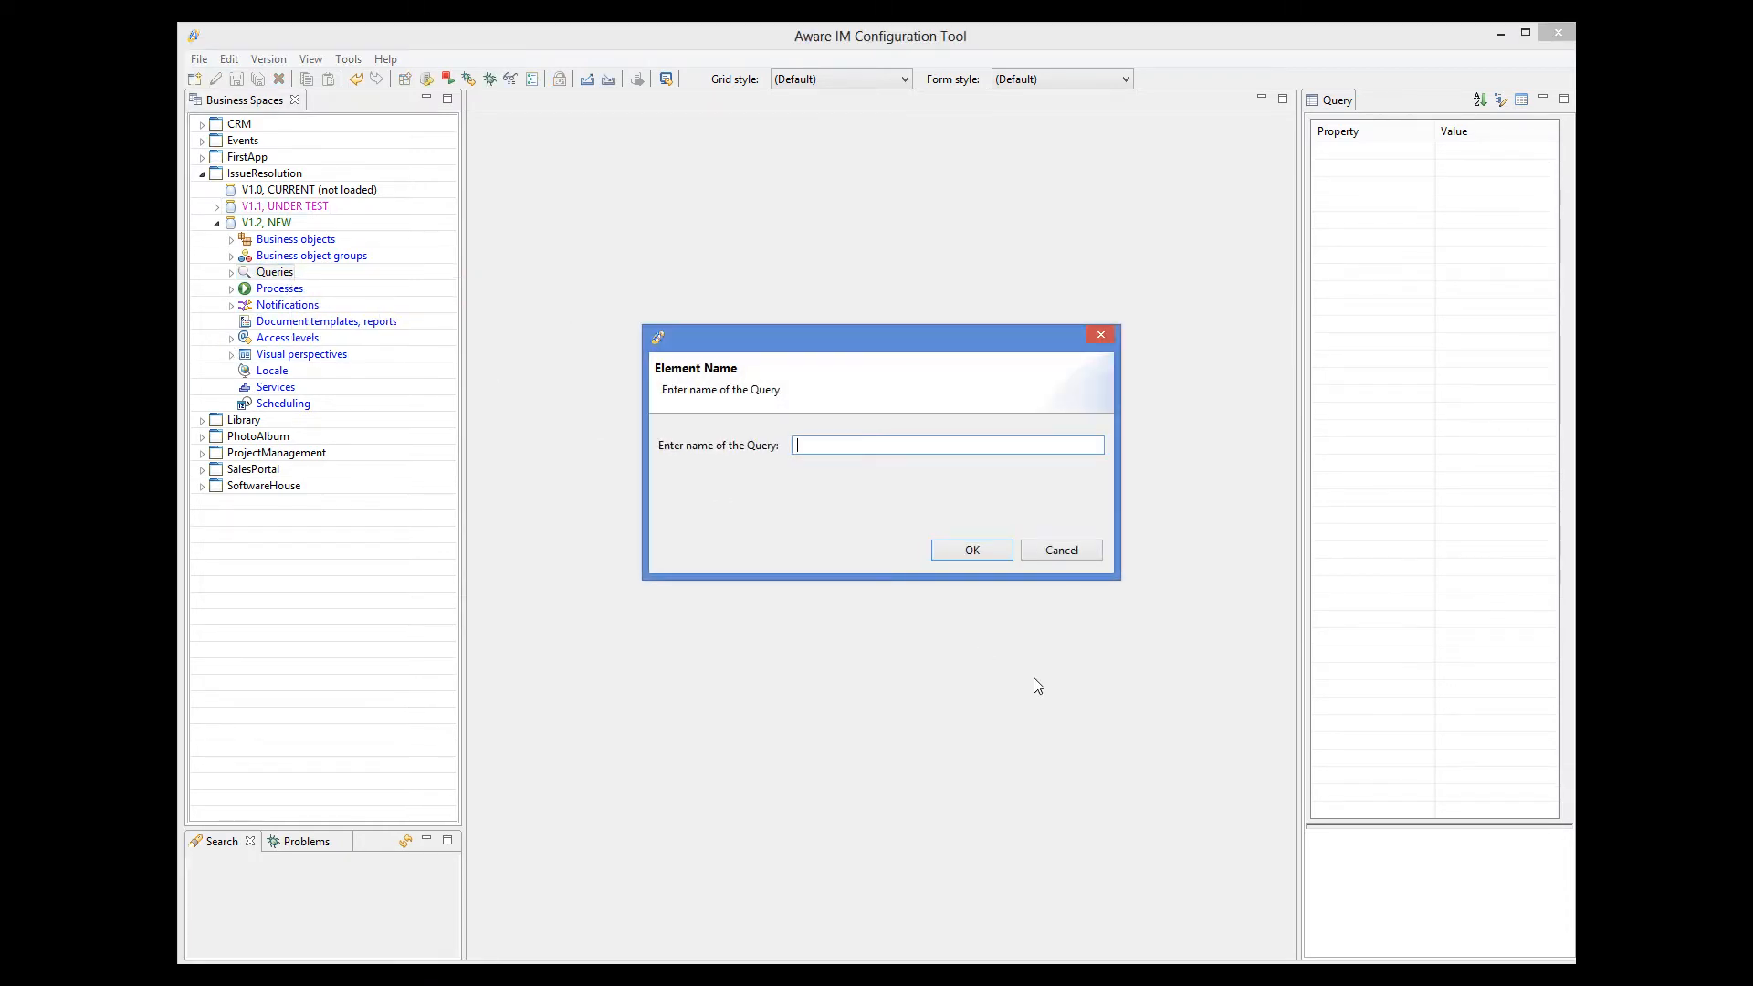
type("Staff Schedule")
key("Return")
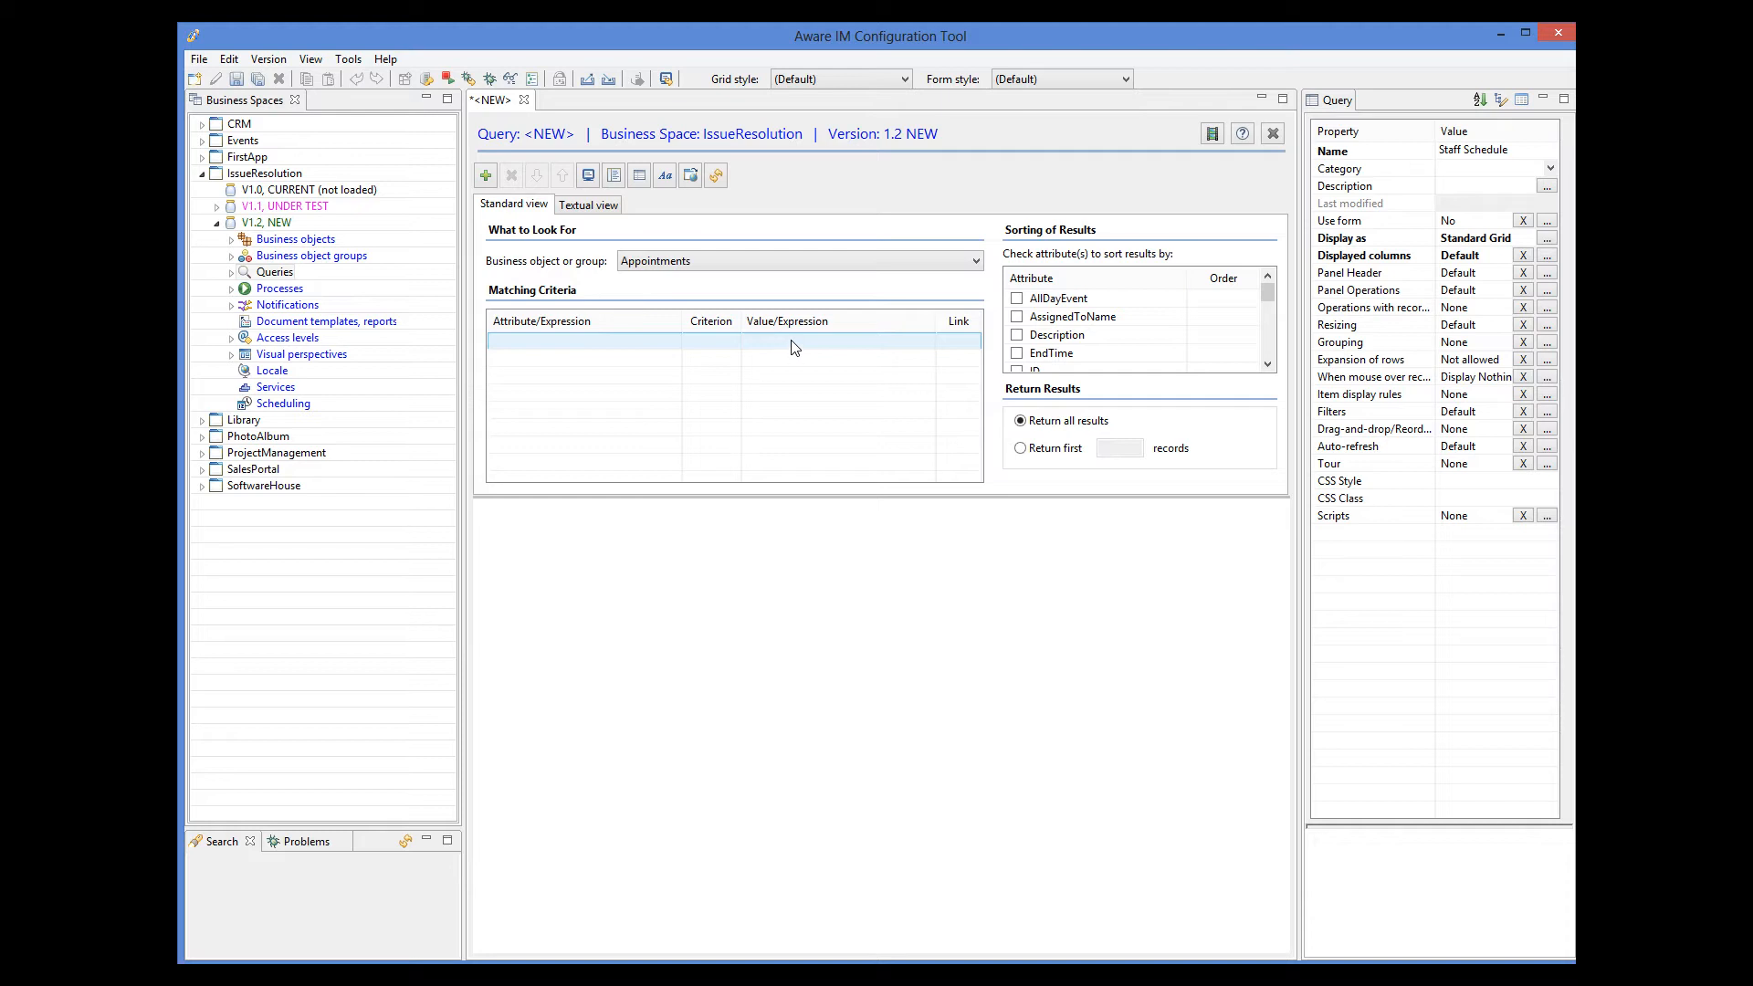
left_click(797, 263)
left_click(705, 287)
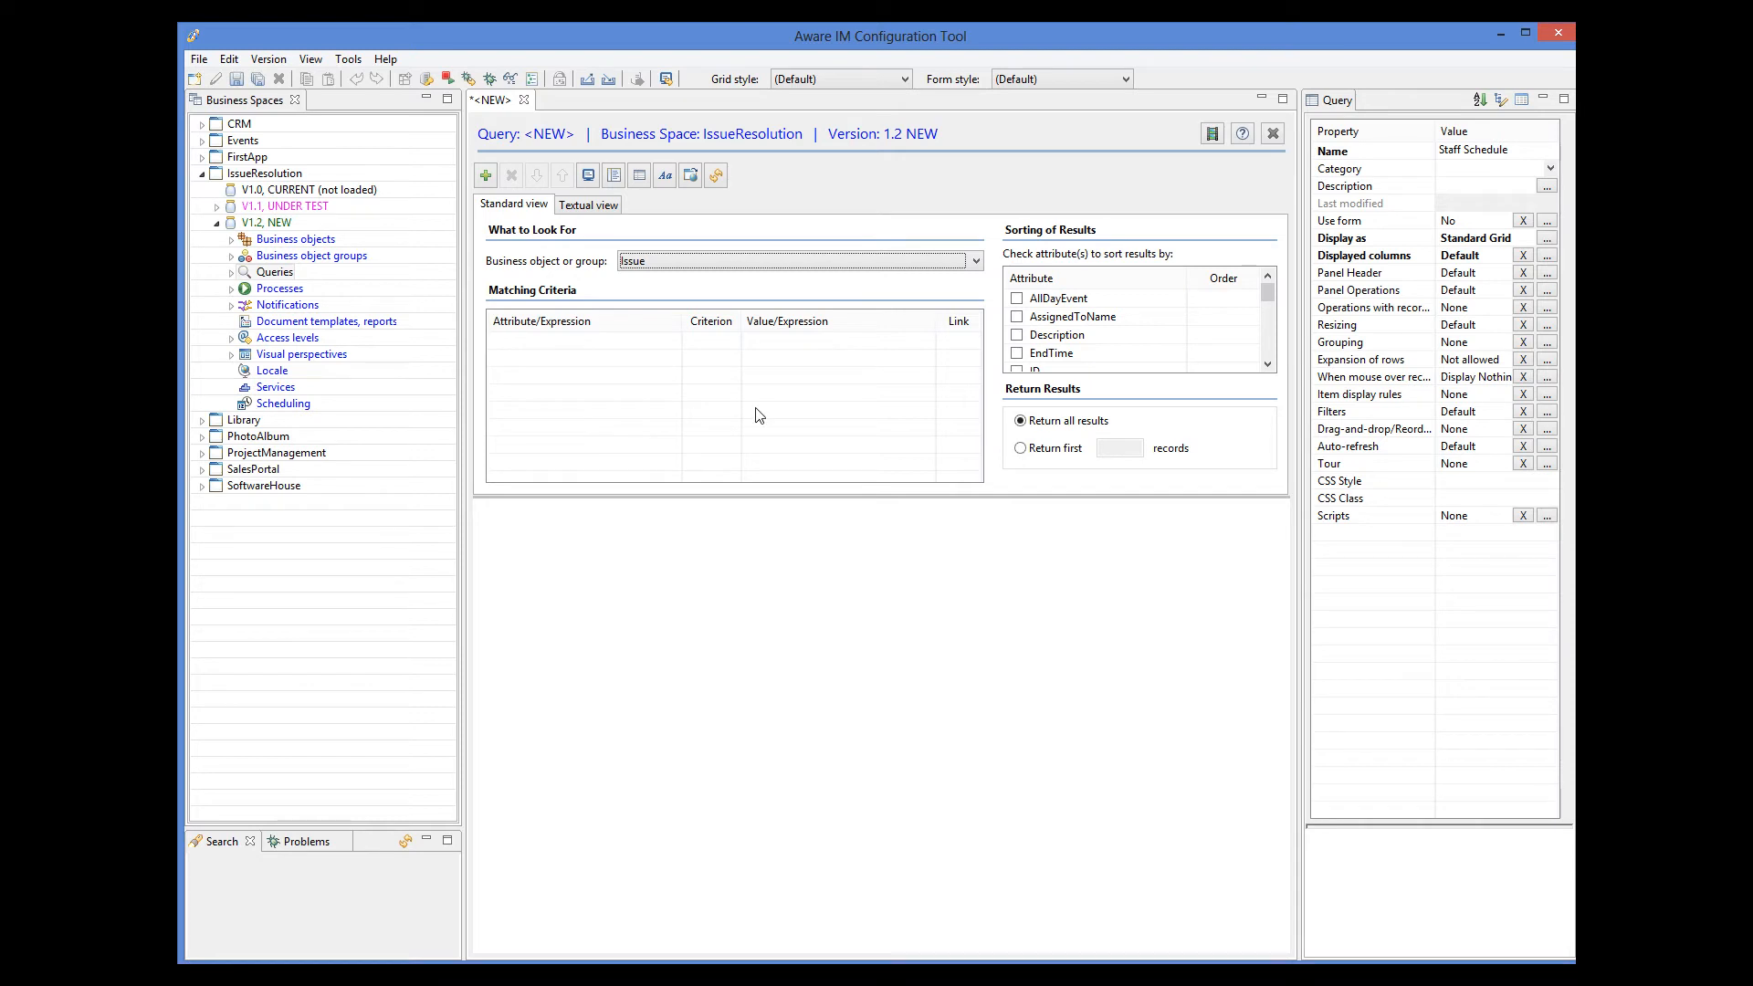
Display the query as a Calendar/Scheduler offering only the Timeline Day, Timeline Month, Timeline Week and Timeline Working Week views
left_click(1547, 239)
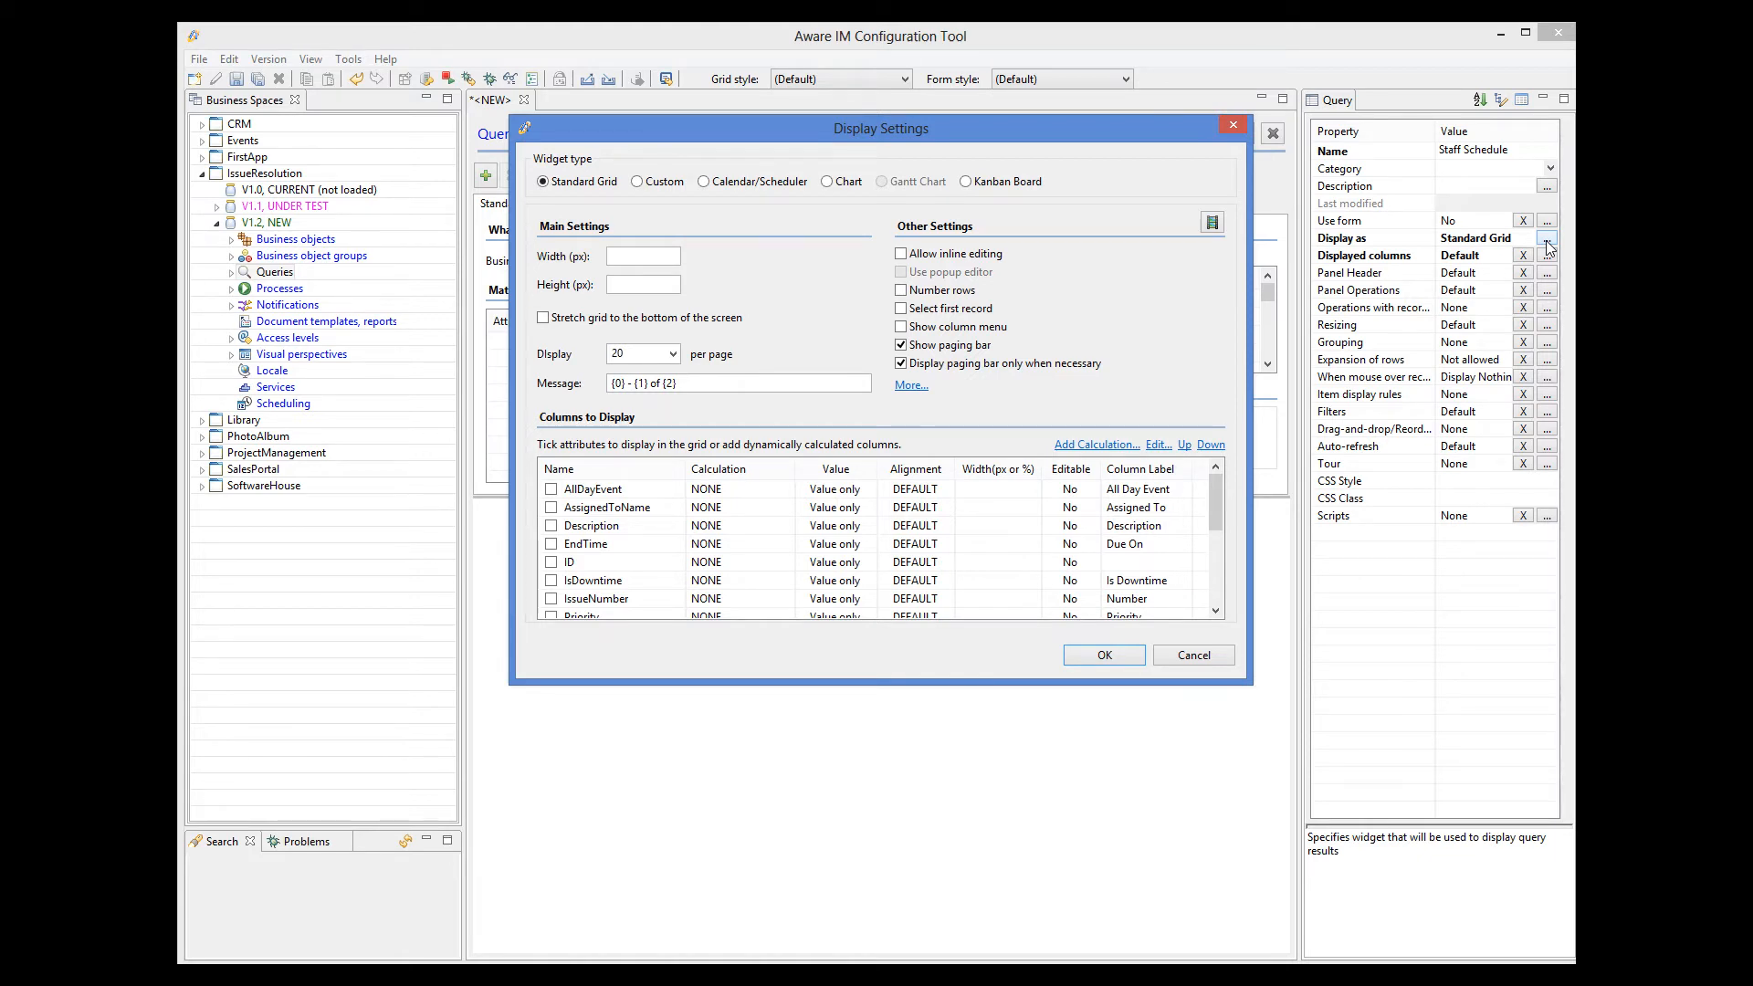
left_click(704, 185)
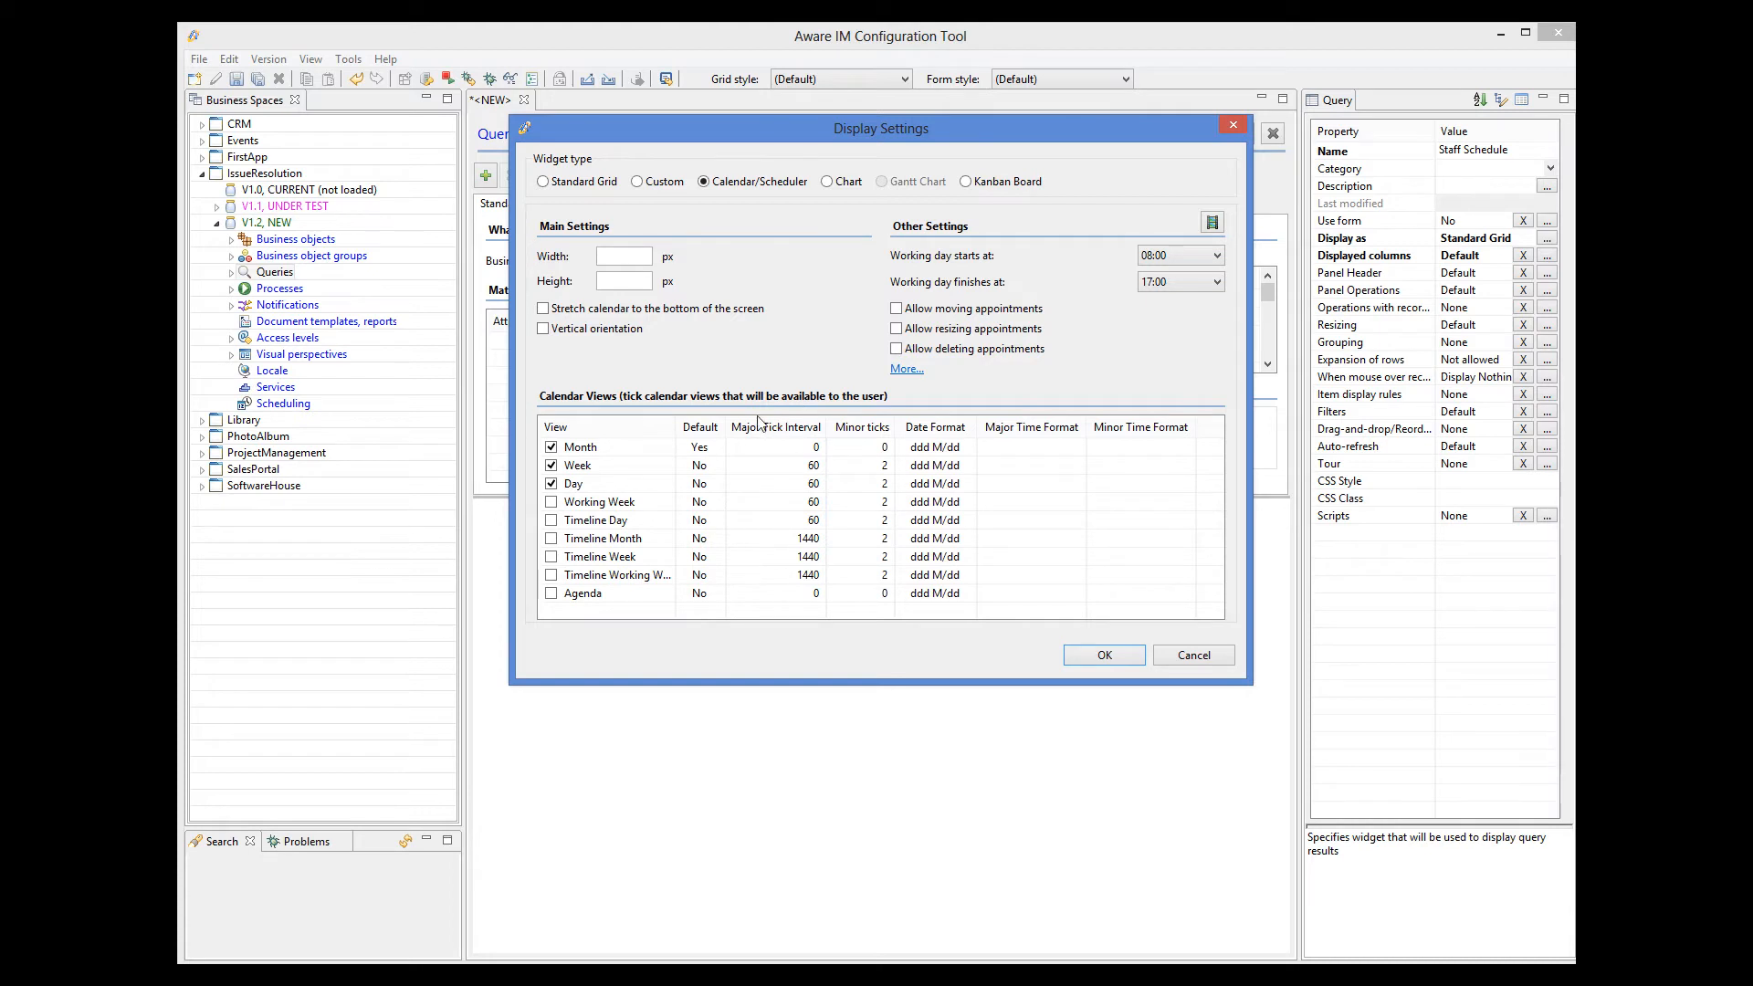
left_click(550, 483)
left_click(551, 465)
left_click(551, 447)
left_click(551, 520)
left_click(550, 538)
left_click(551, 559)
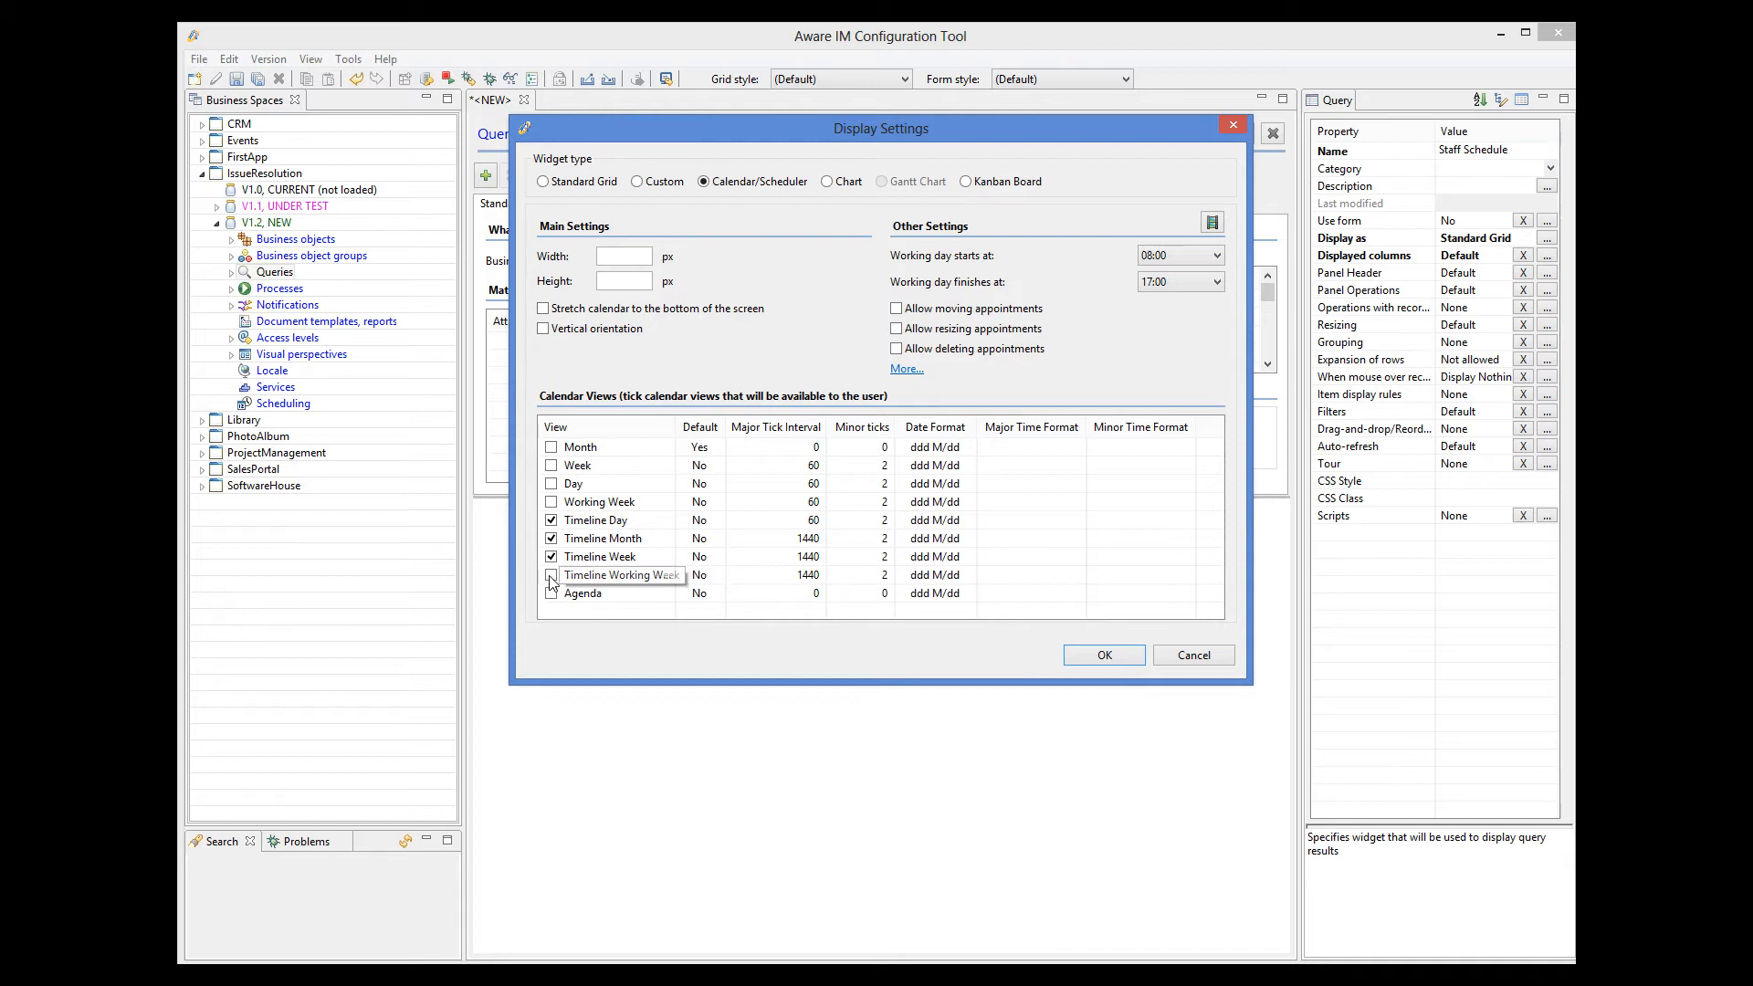
left_click(551, 575)
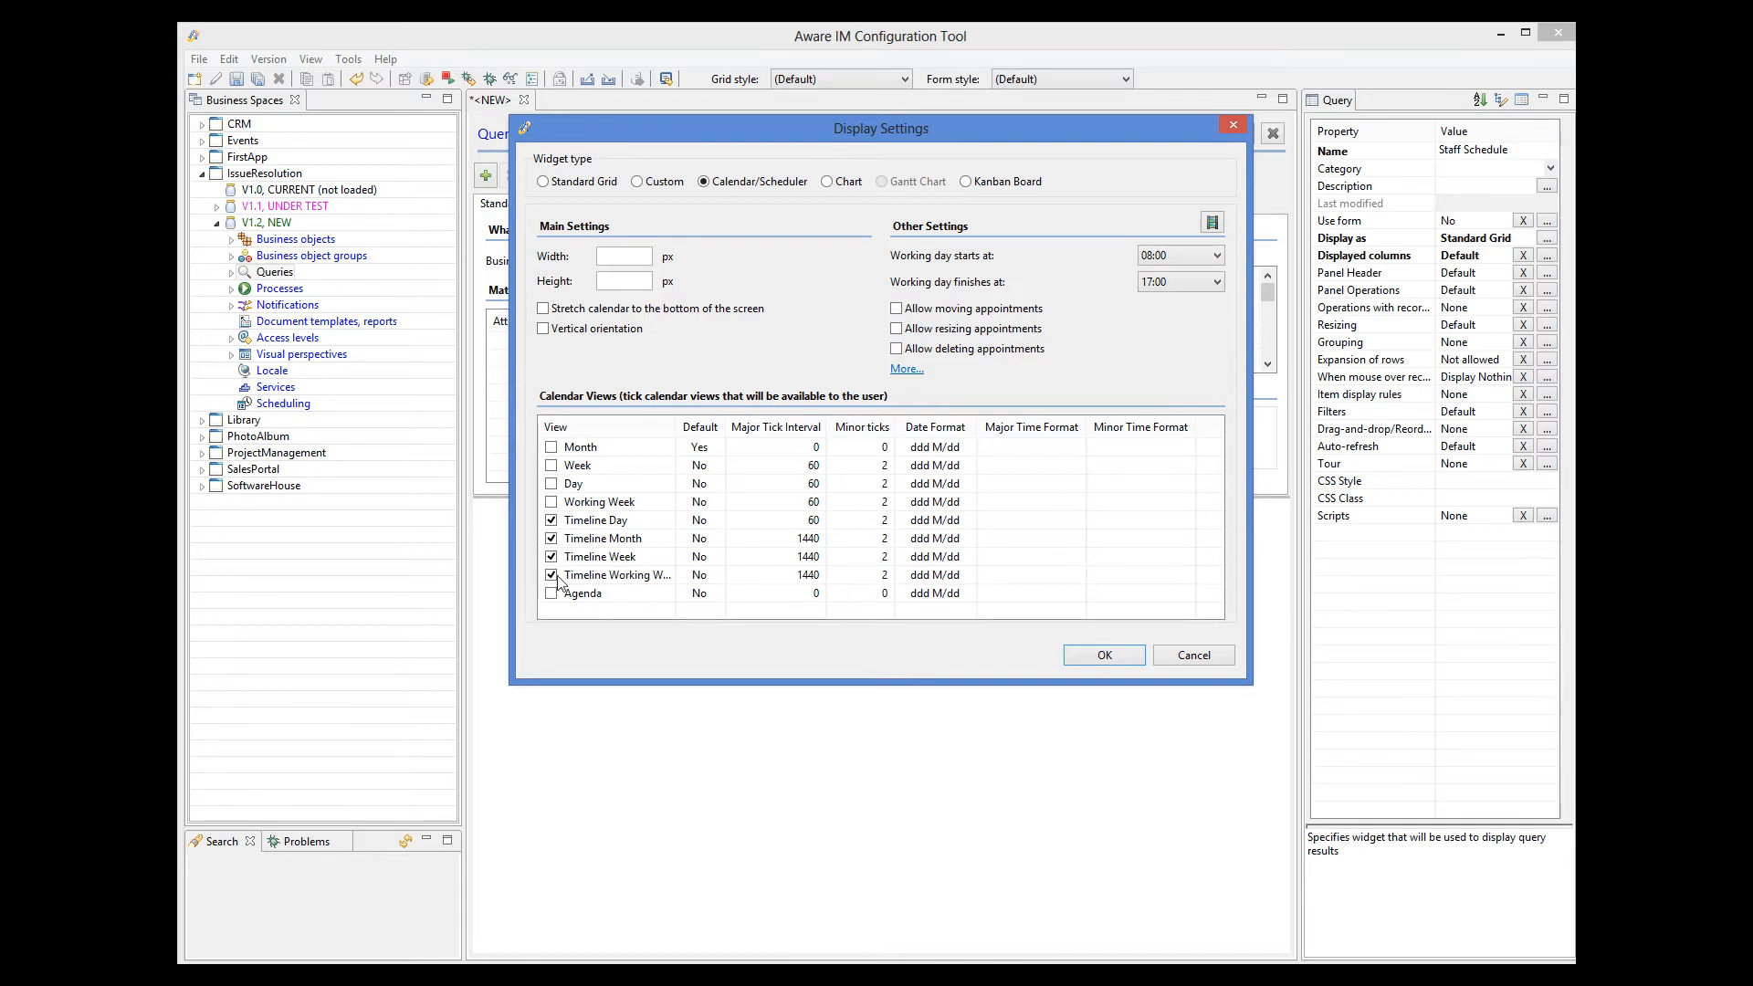
Make Timeline Month the default calendar view
left_click(709, 546)
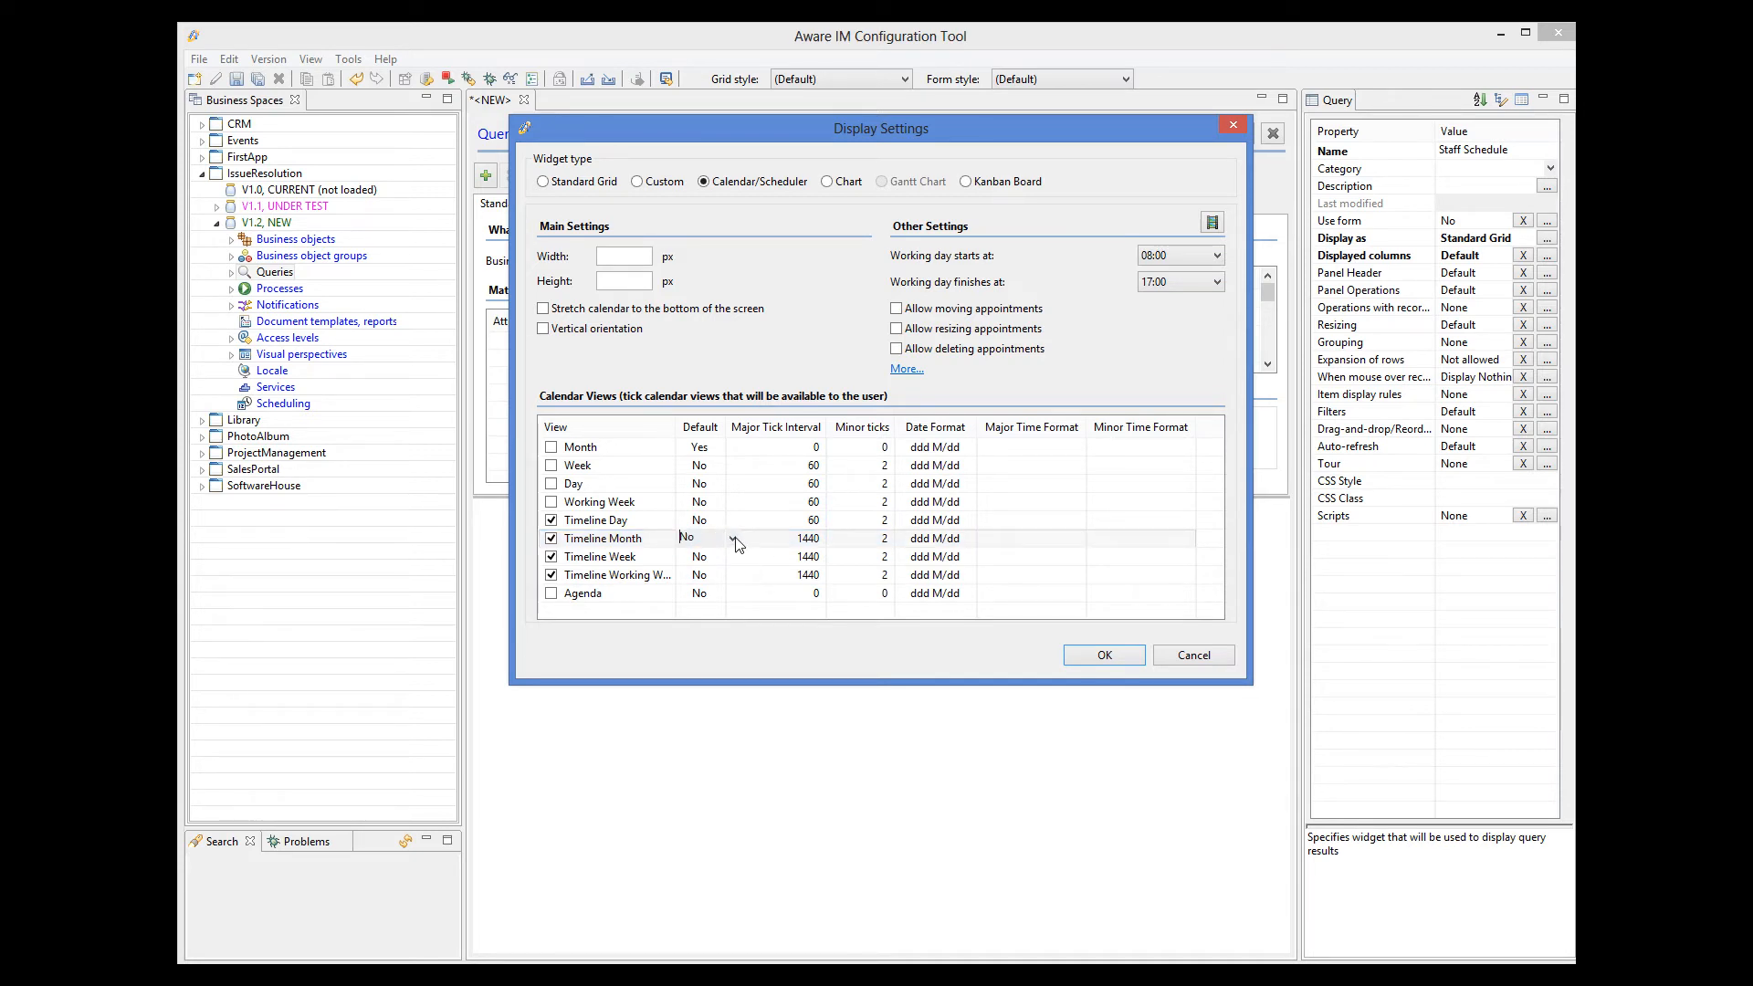
left_click(733, 541)
left_click(700, 555)
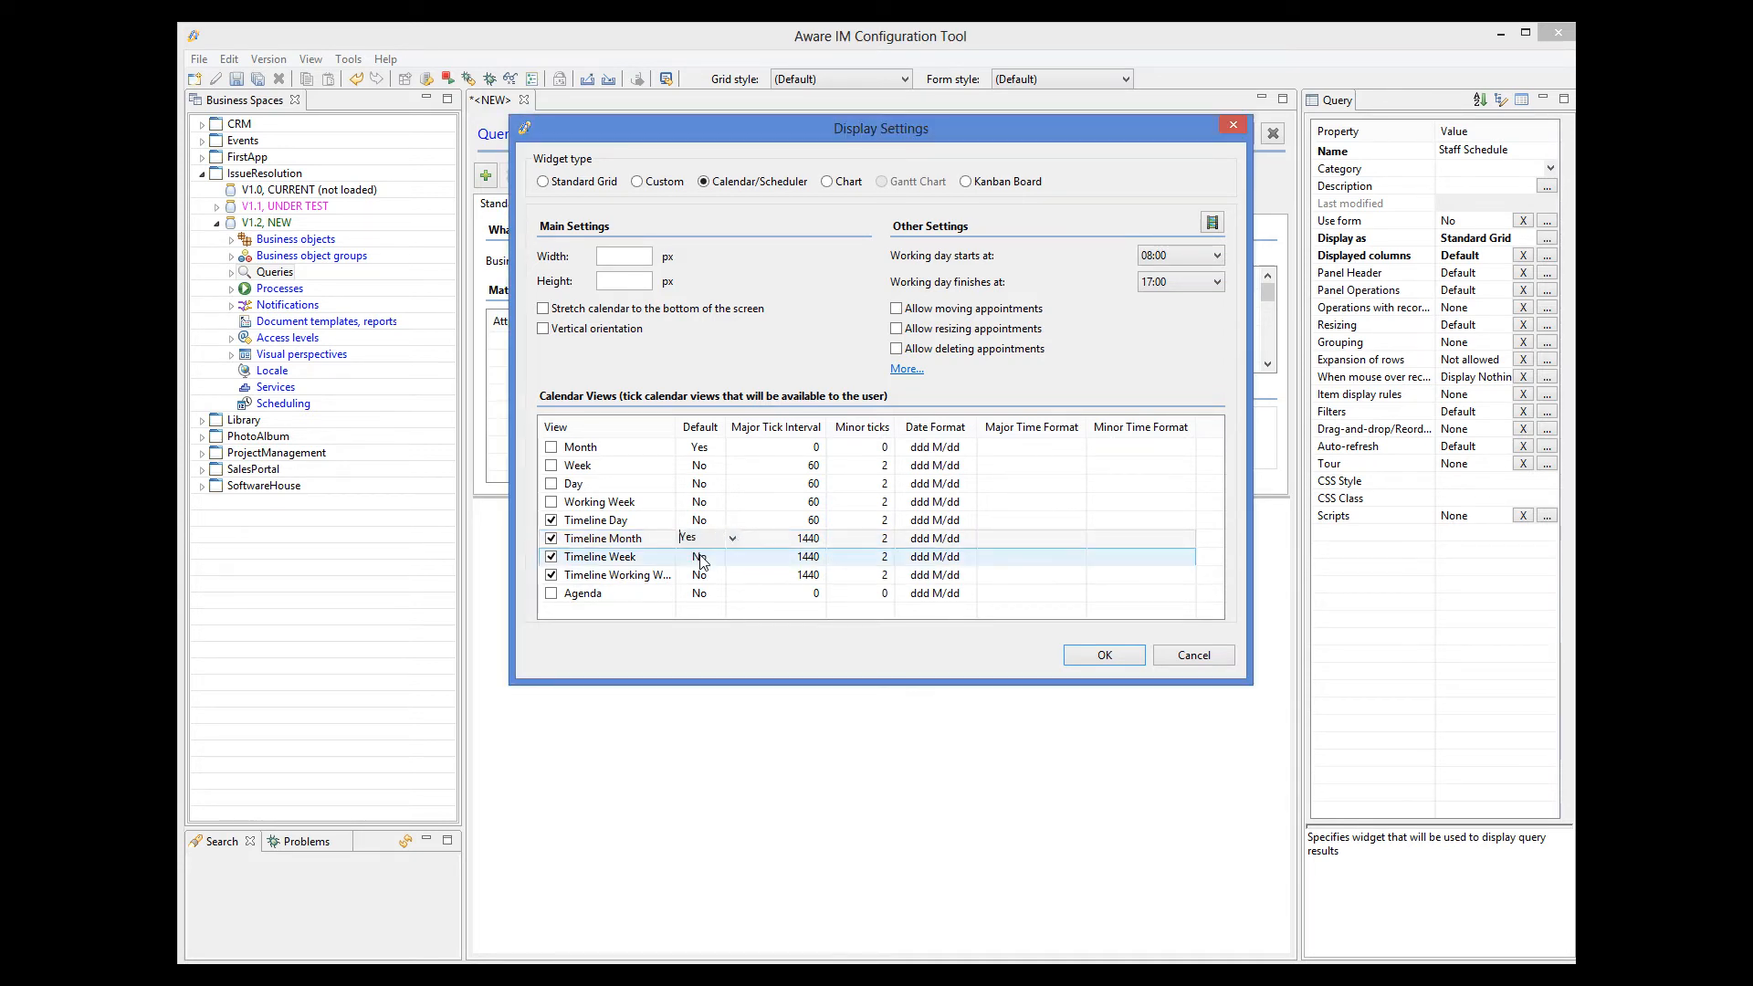
Allow moving, resizing and deleting appointments in the calendar
left_click(897, 309)
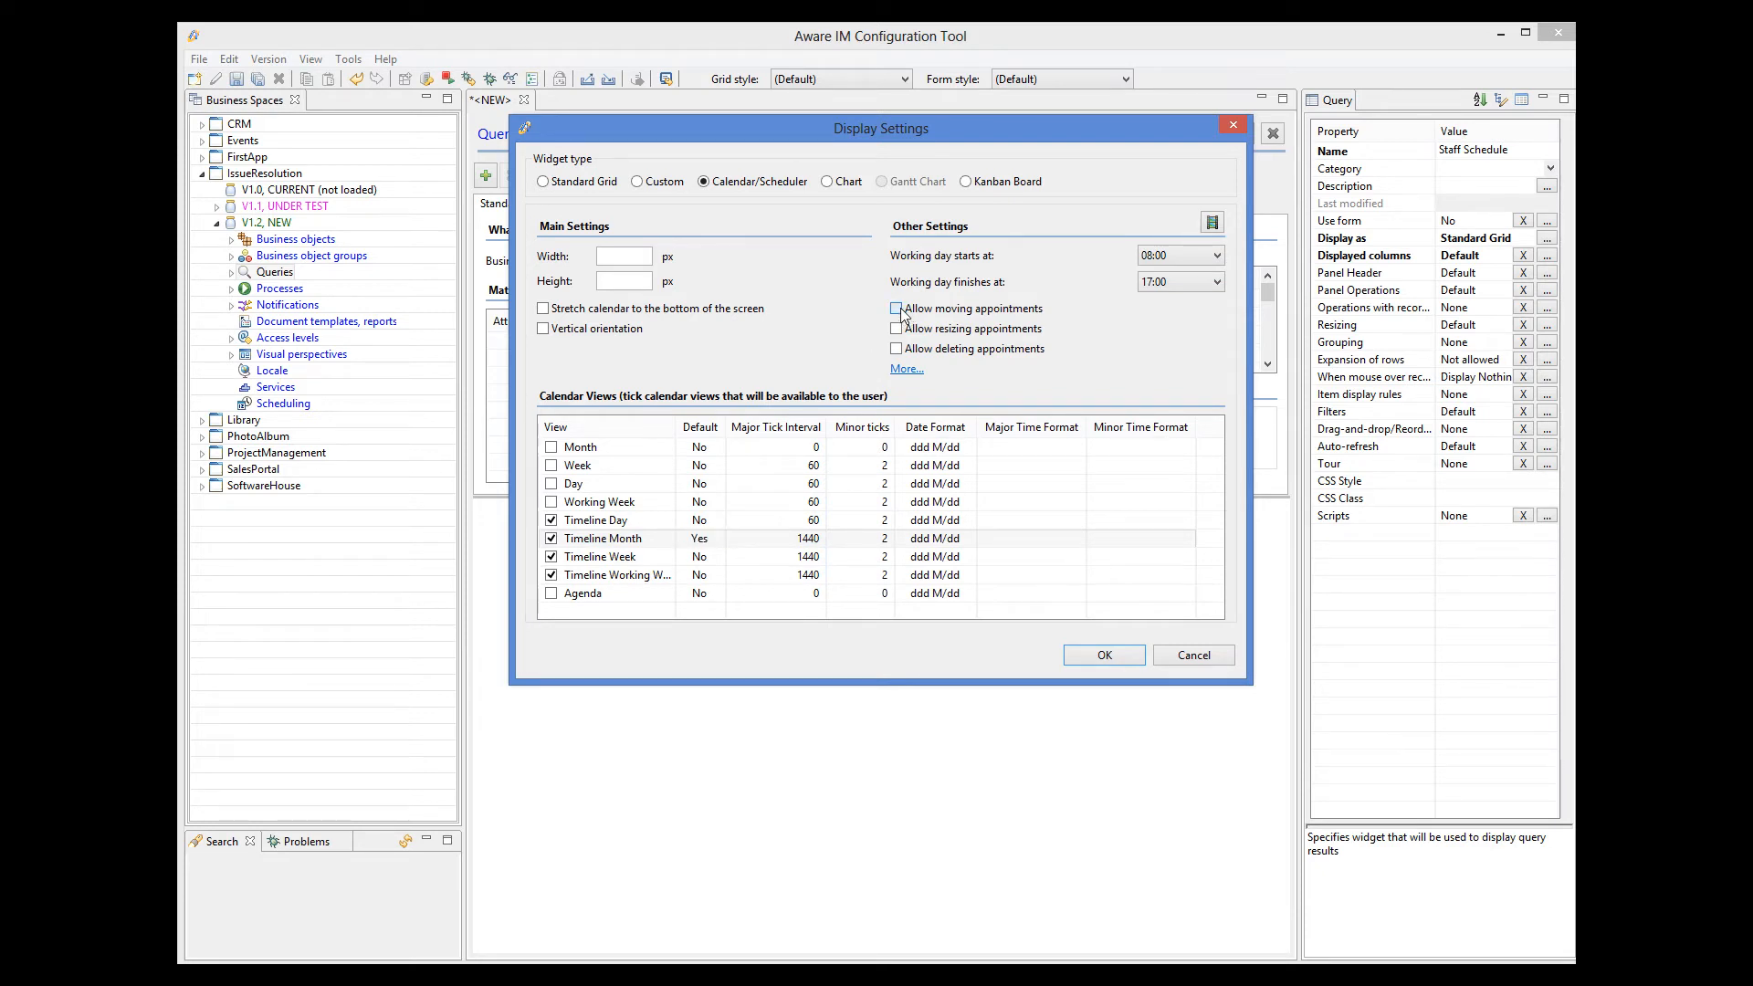
left_click(897, 330)
left_click(898, 350)
Set the calendar's first day of the week to Monday and apply the display settings
left_click(908, 371)
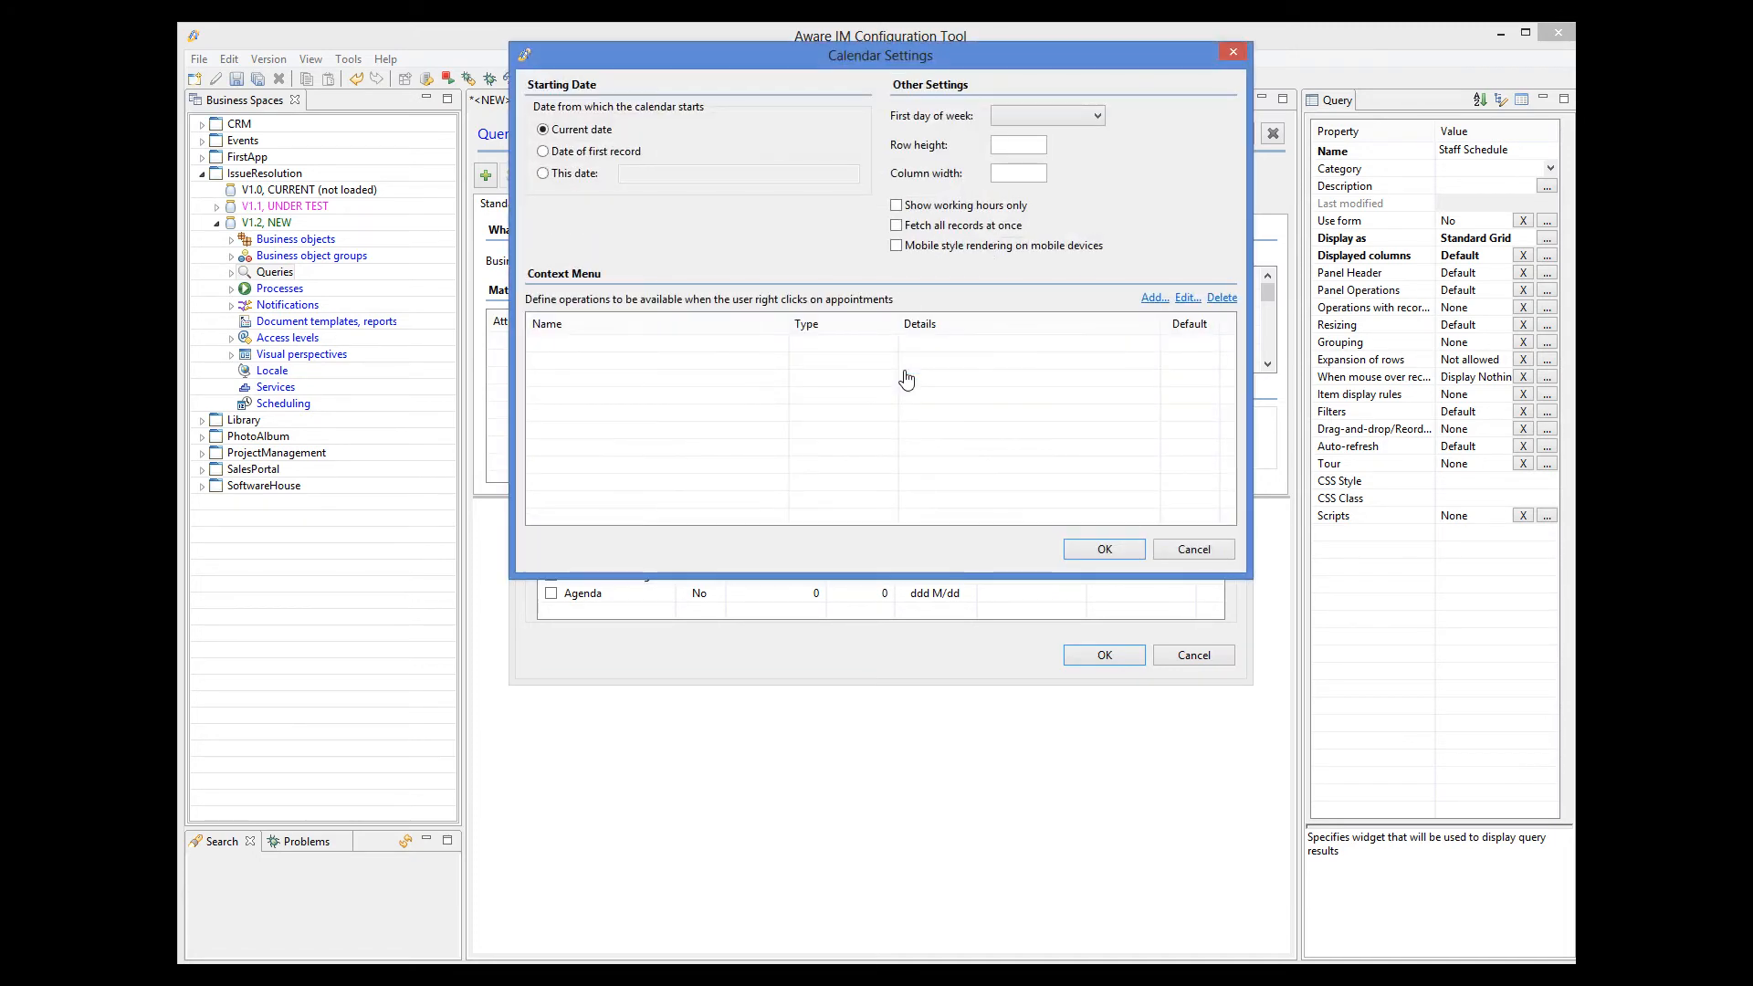
left_click(1027, 121)
left_click(1016, 142)
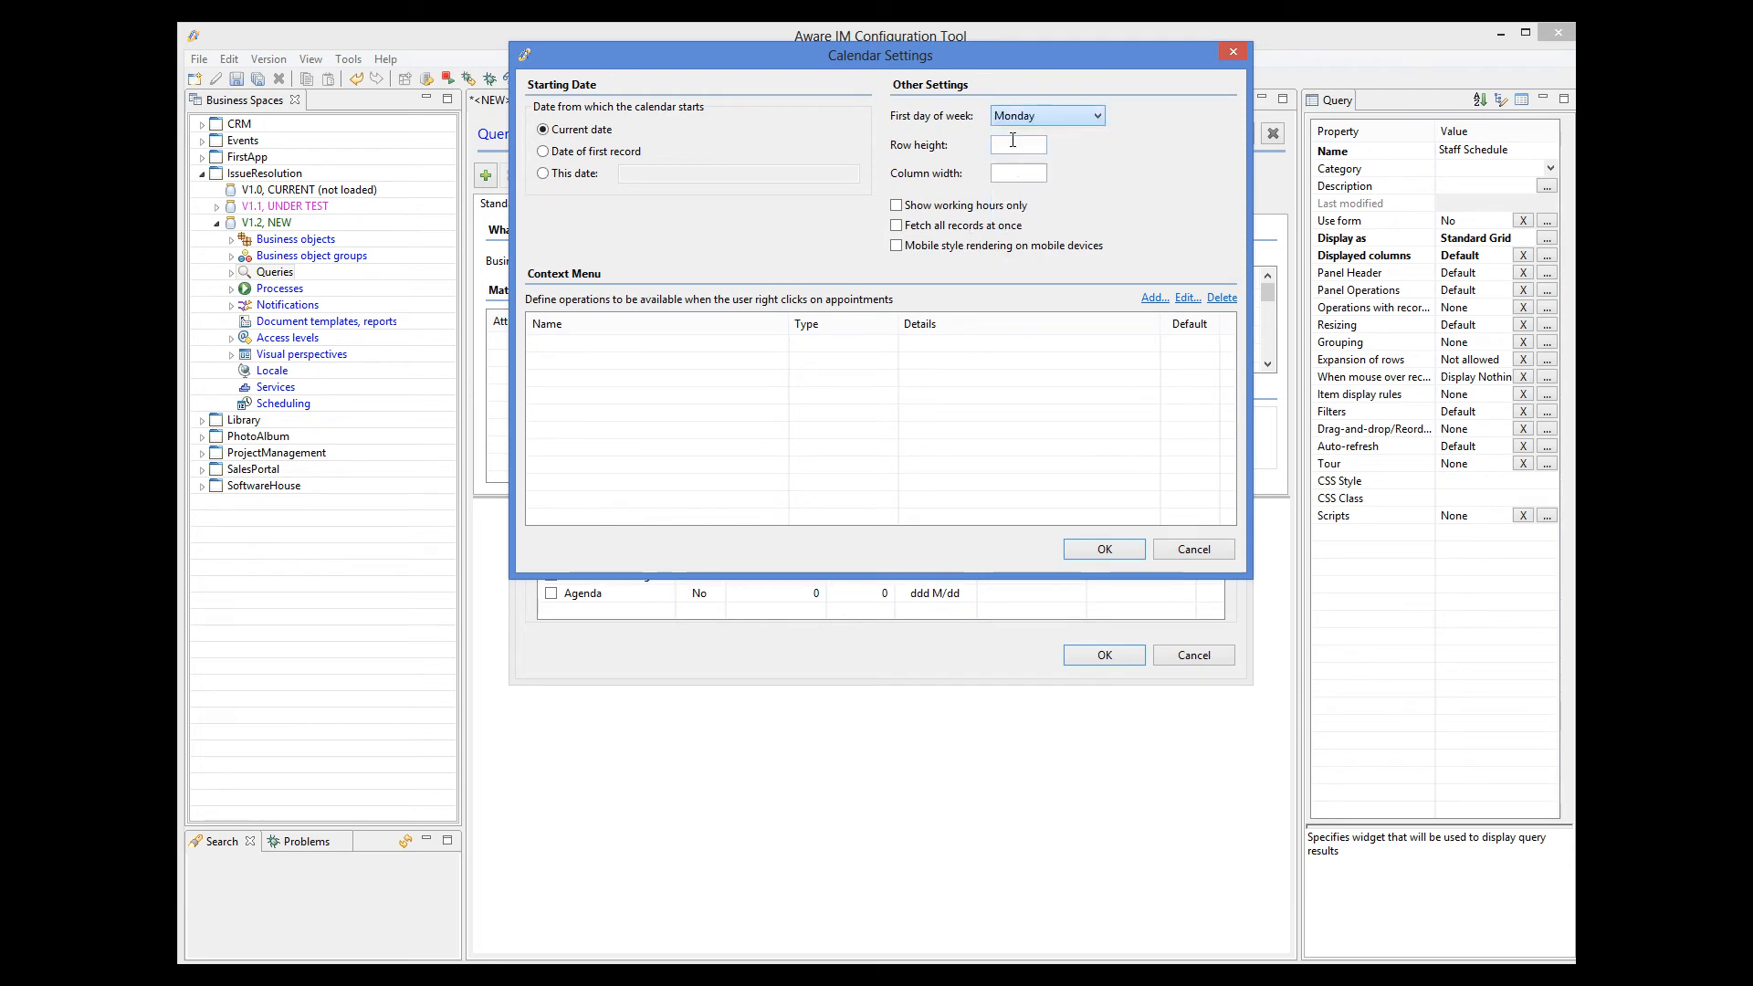
left_click(1120, 551)
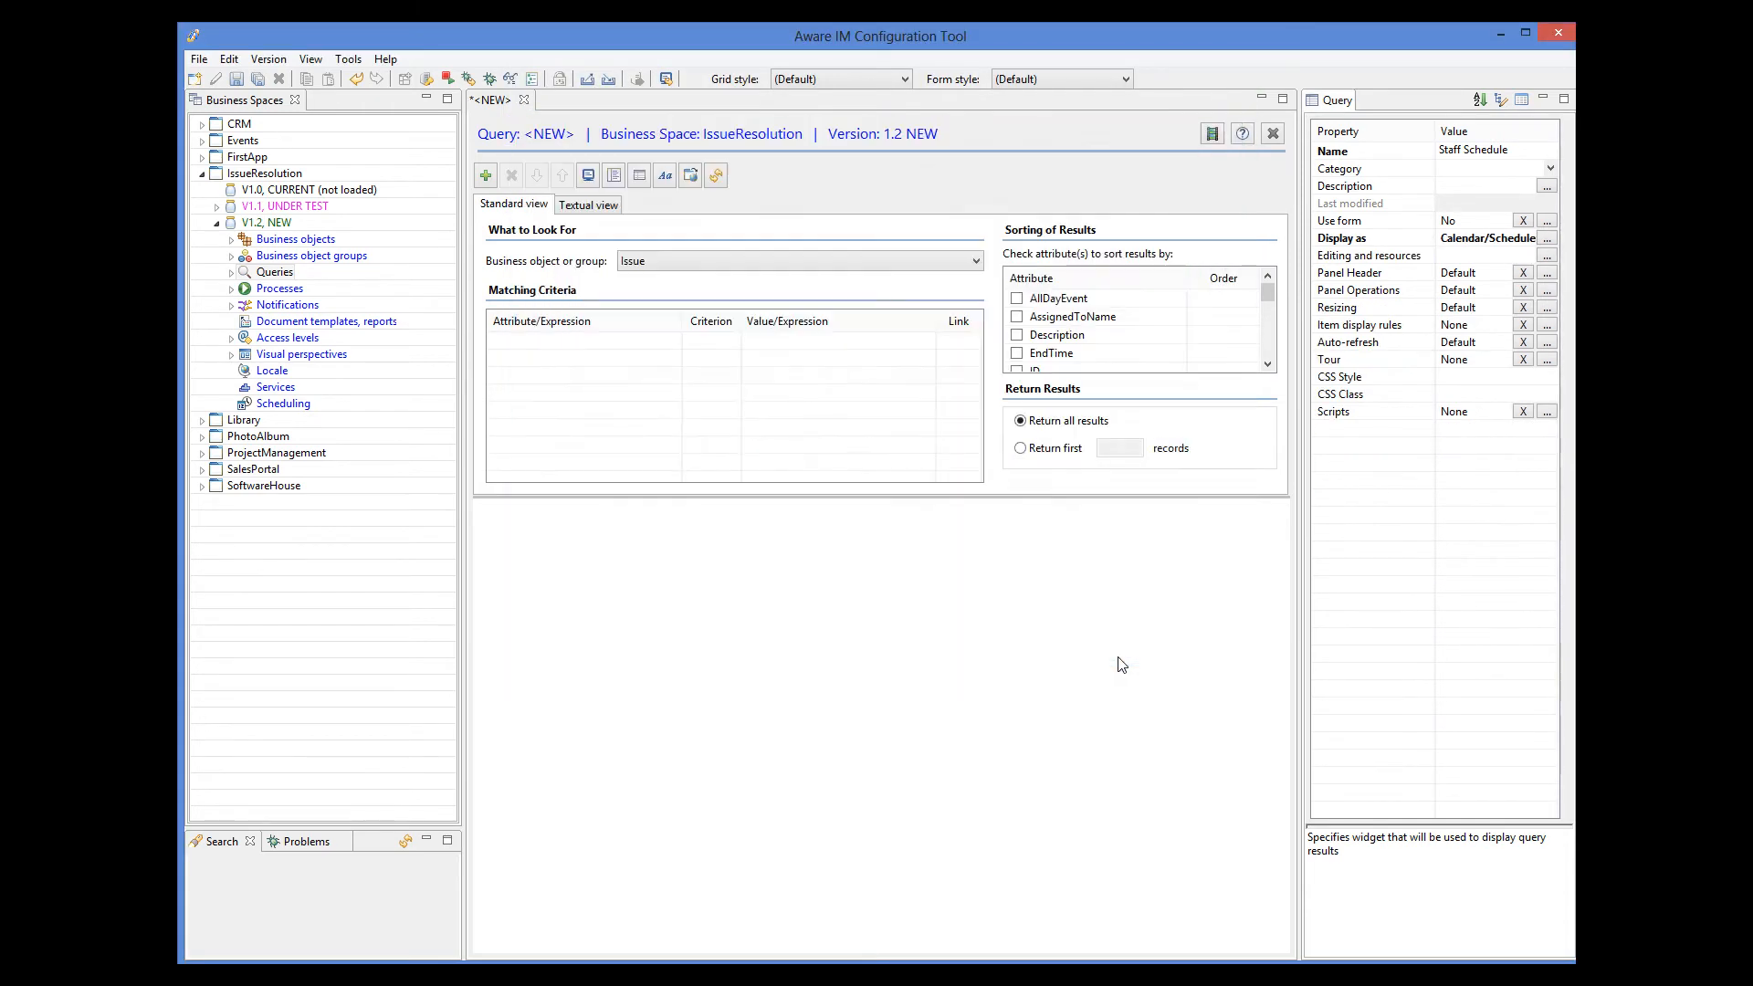
left_click(1122, 656)
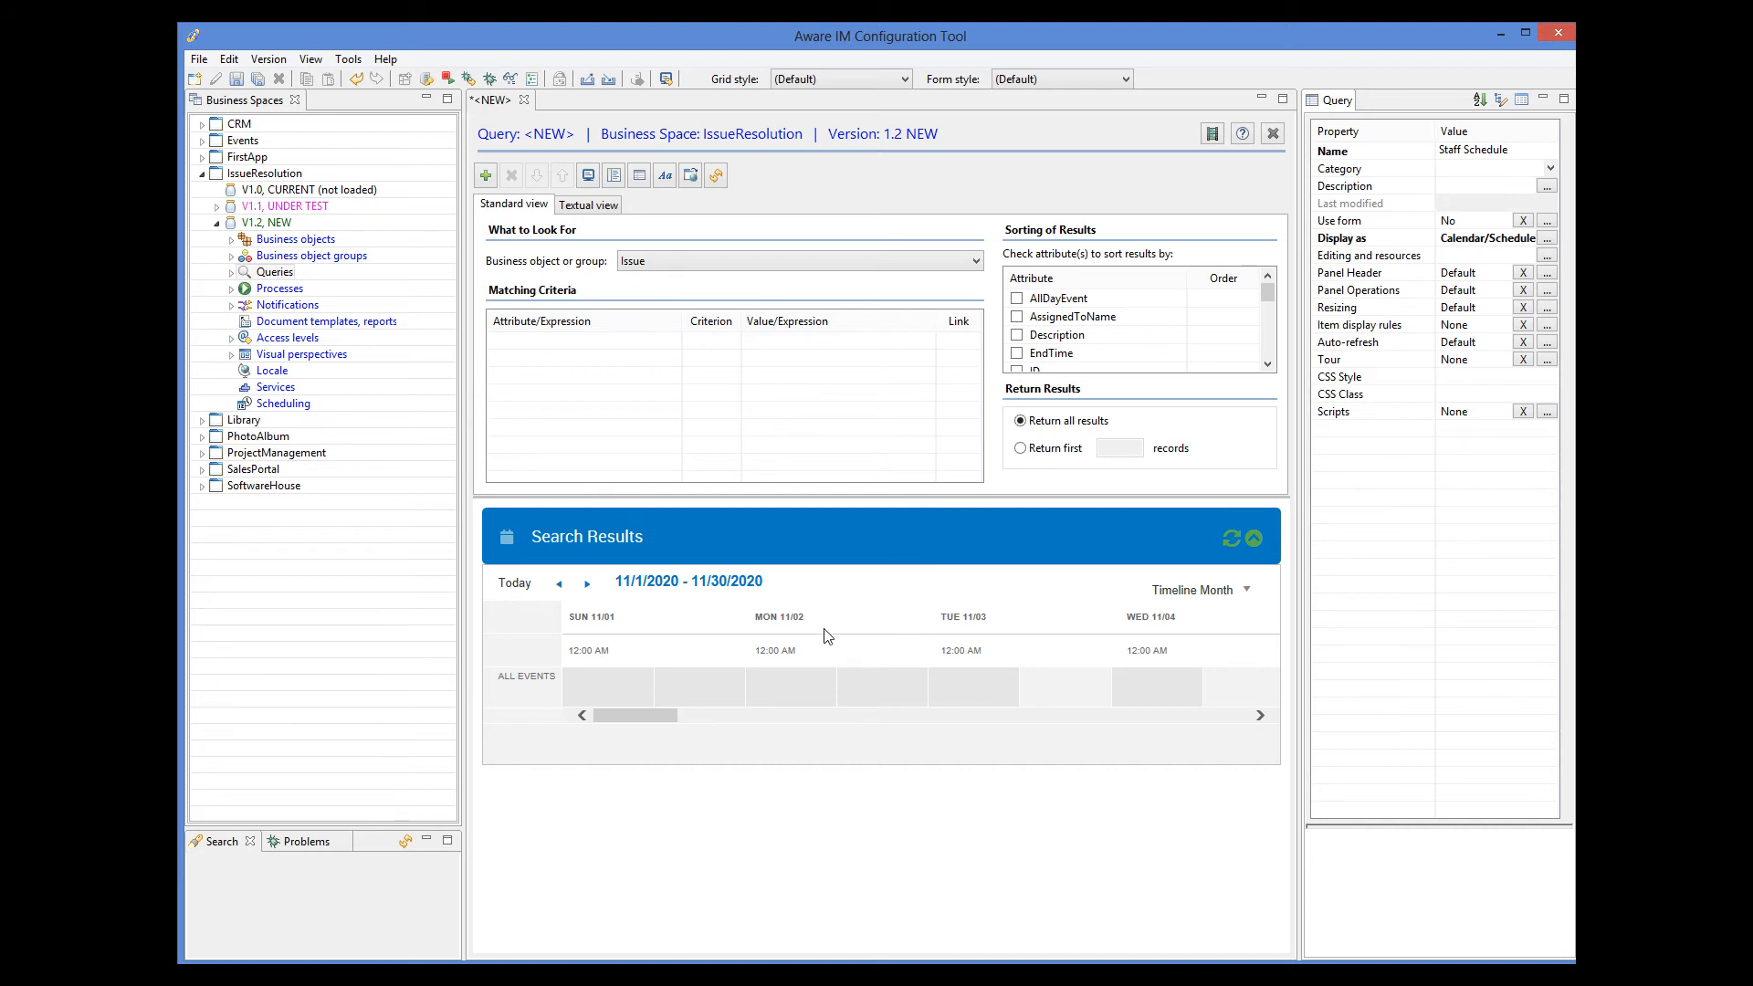
Choose AssignedTo as the first resource for the query's timeline views
left_click(1547, 257)
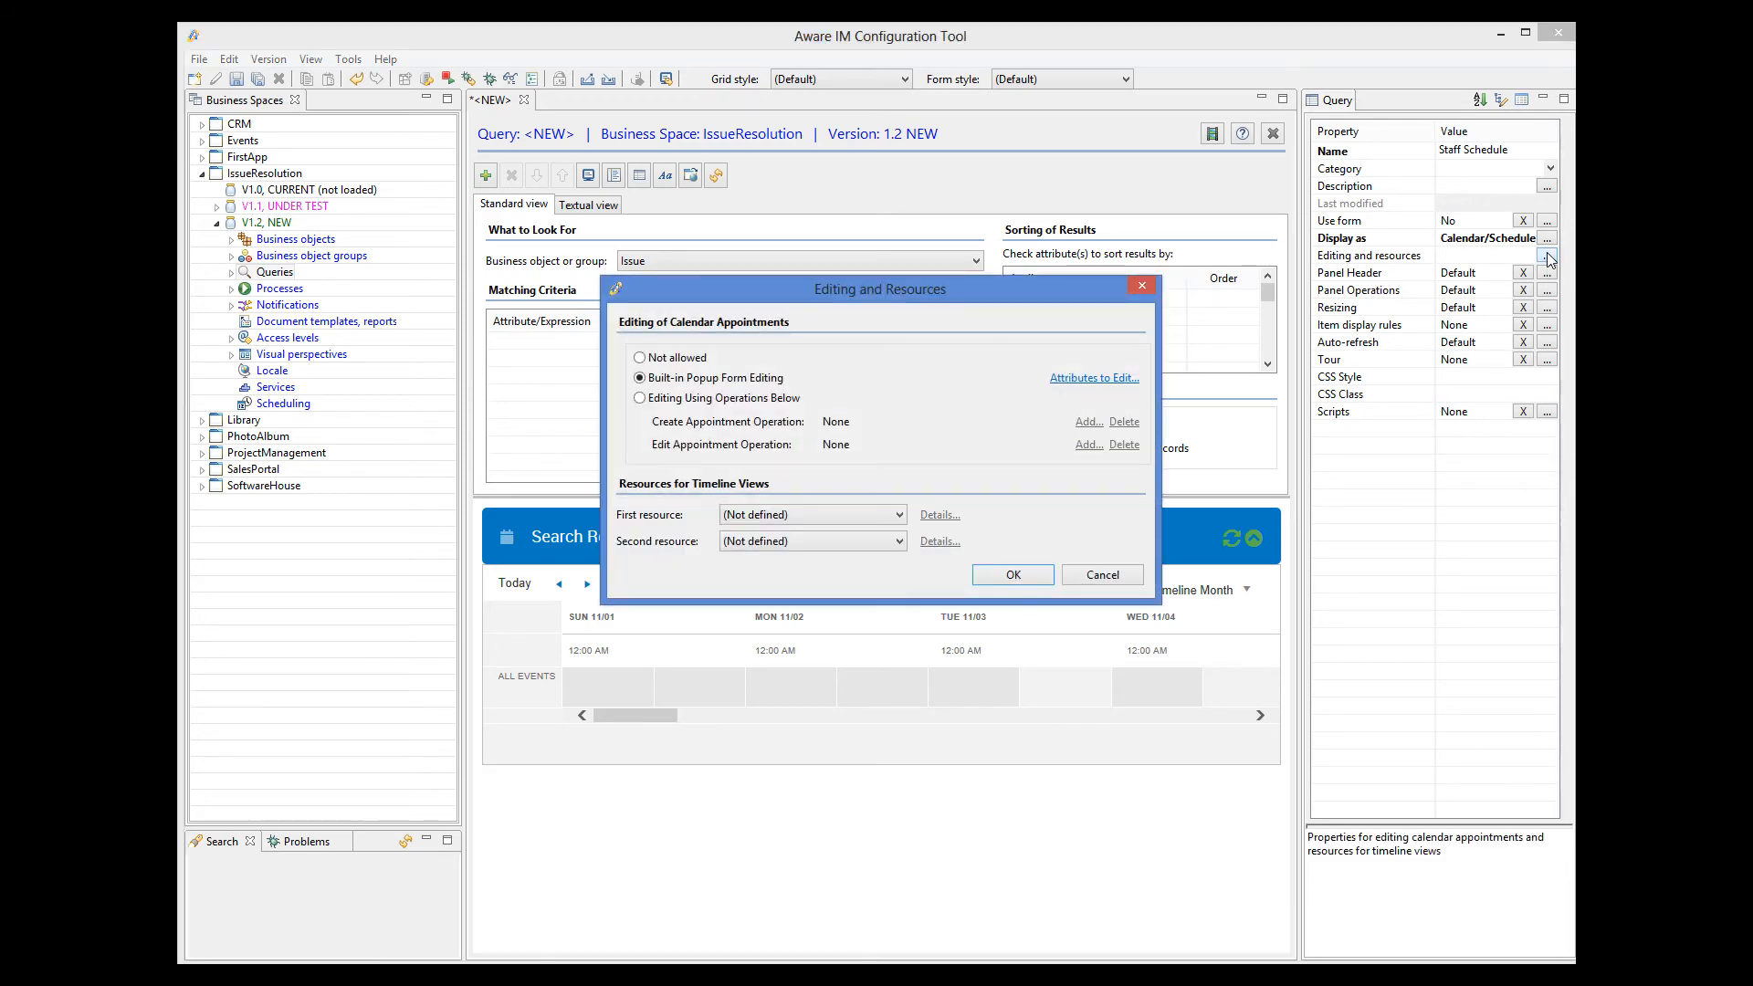
left_click(863, 514)
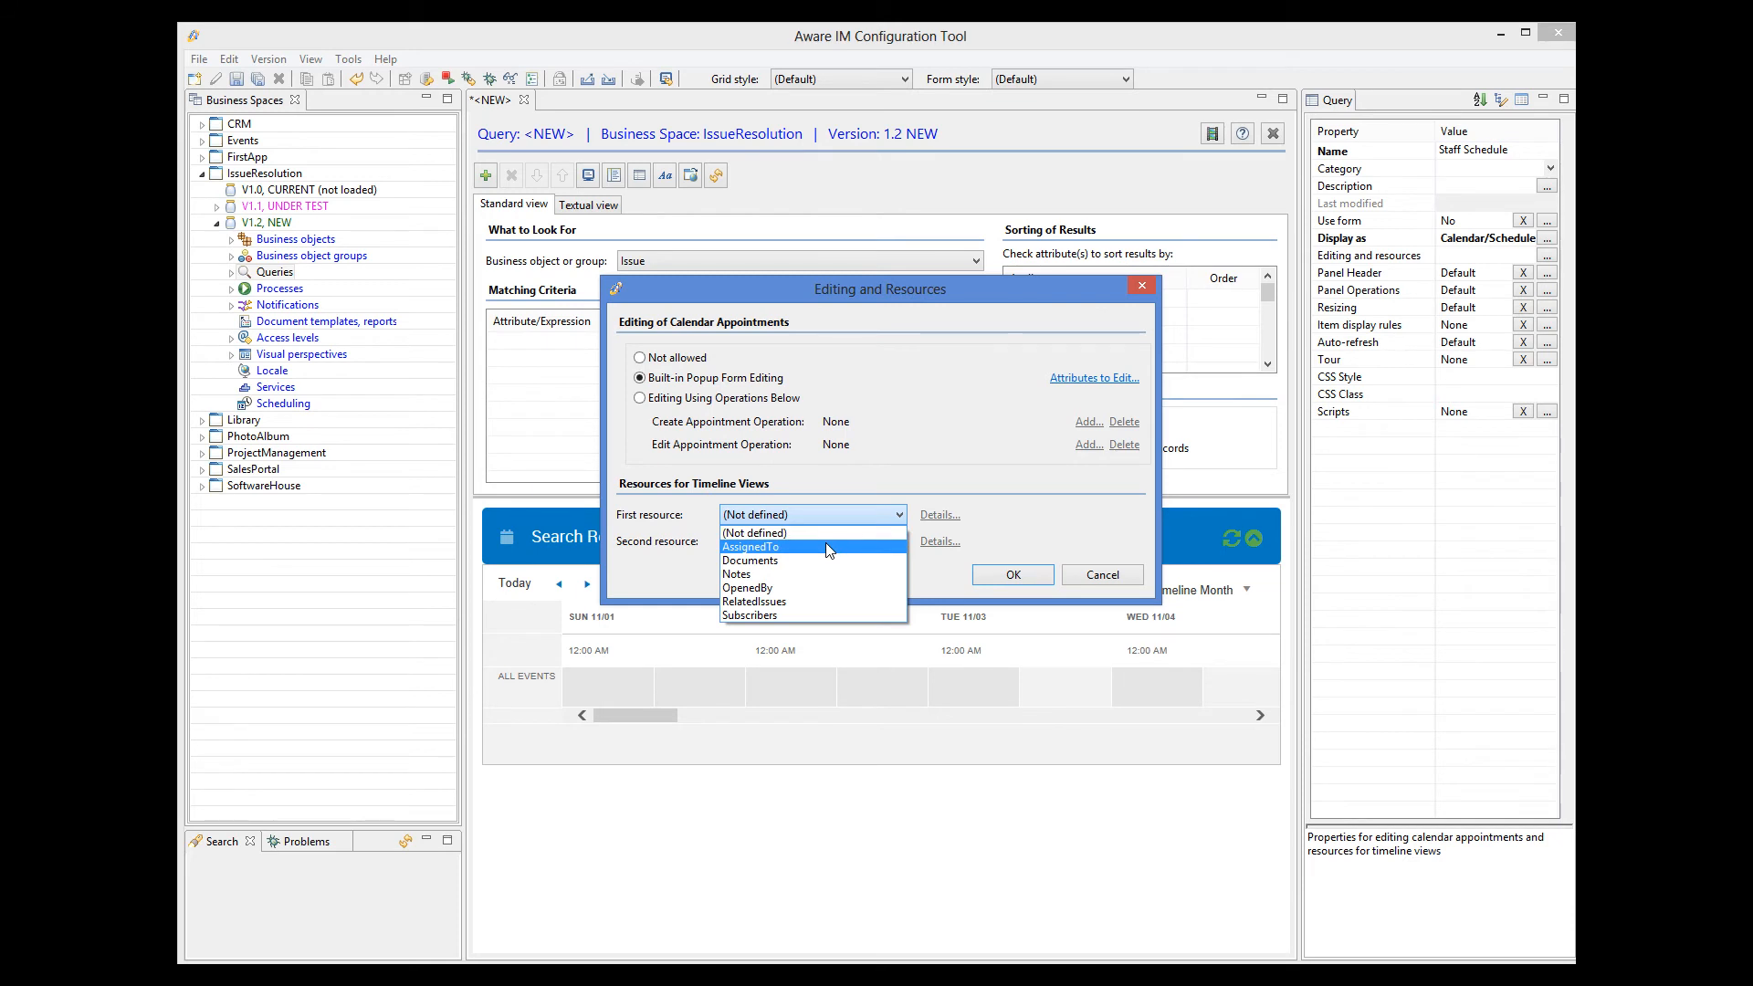
left_click(828, 546)
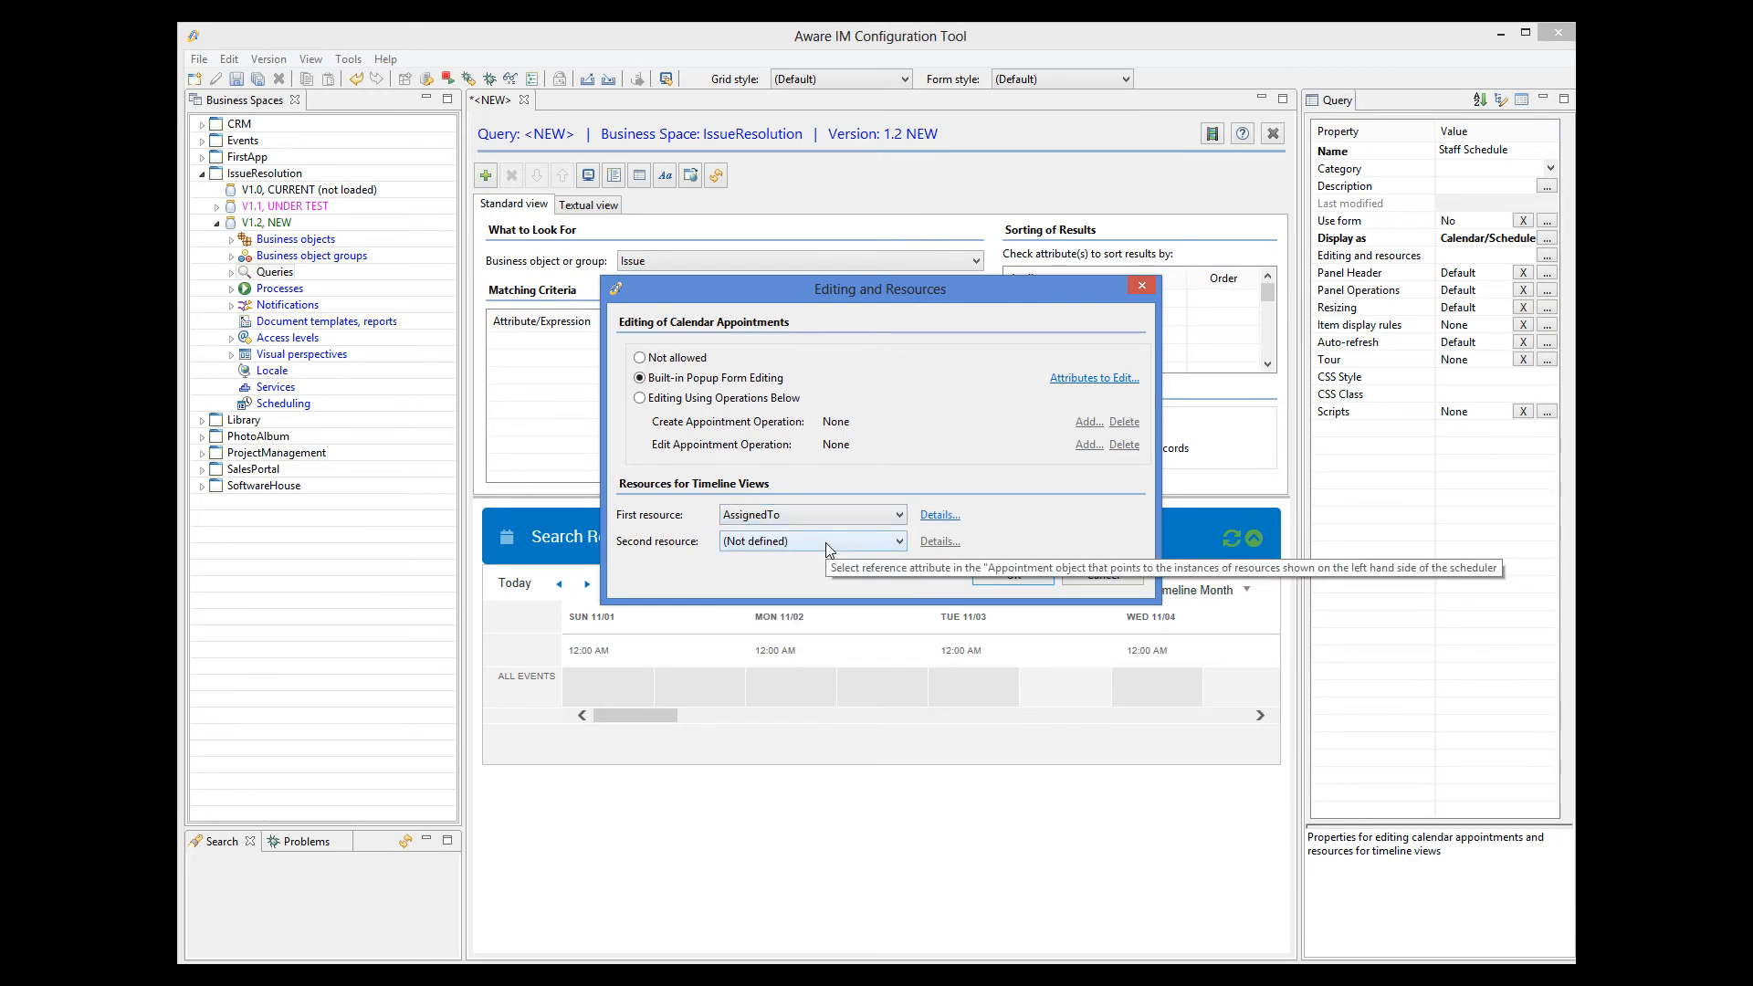
Show the FirstName and LastName attributes for the AssignedTo resource and apply the editing and resources settings
left_click(943, 517)
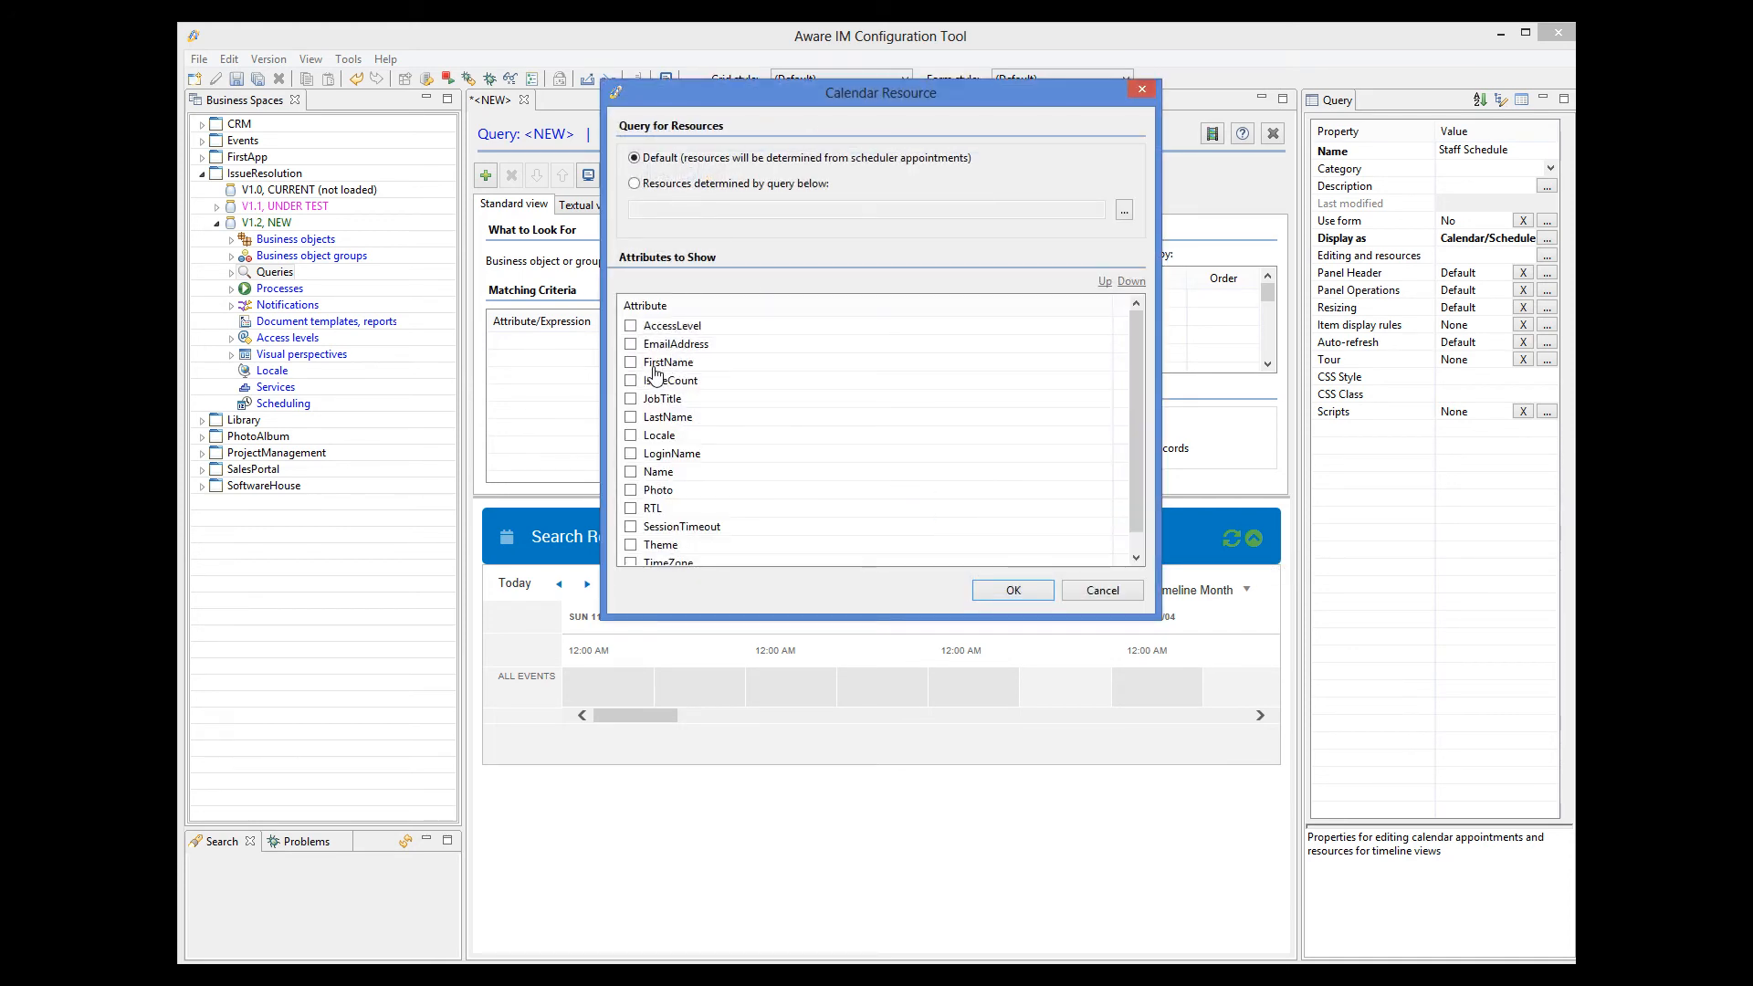
left_click(631, 362)
left_click(631, 417)
left_click(1014, 592)
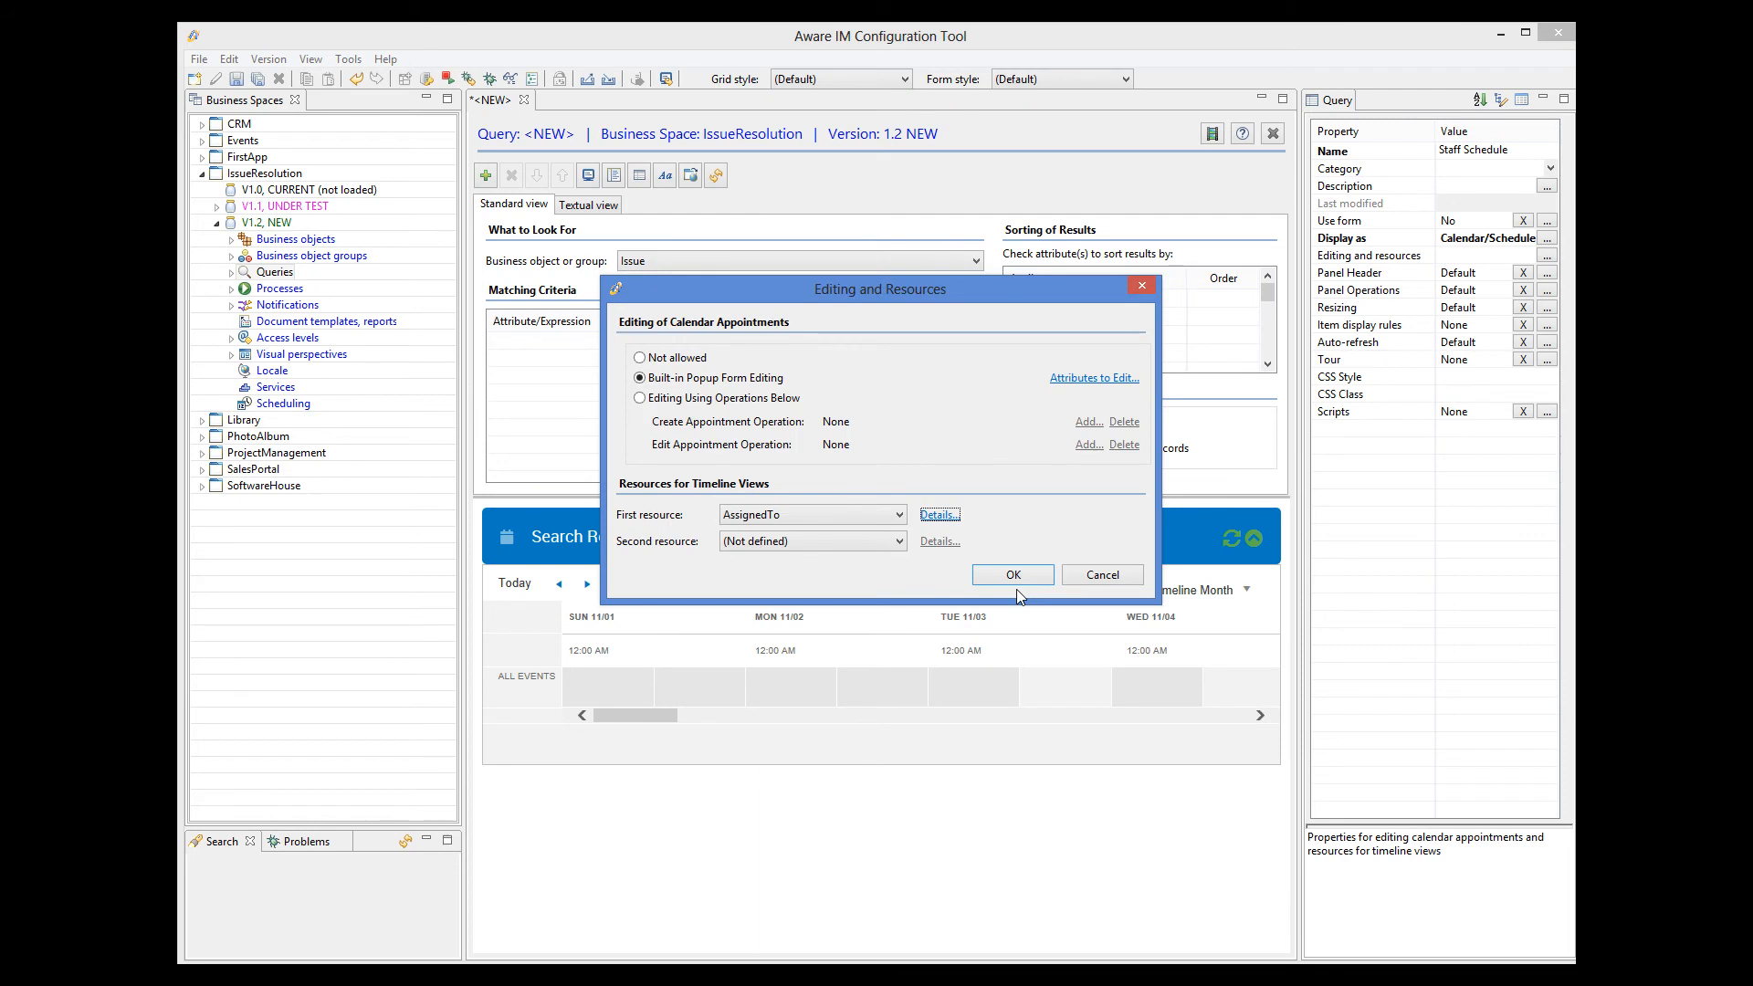
left_click(1016, 577)
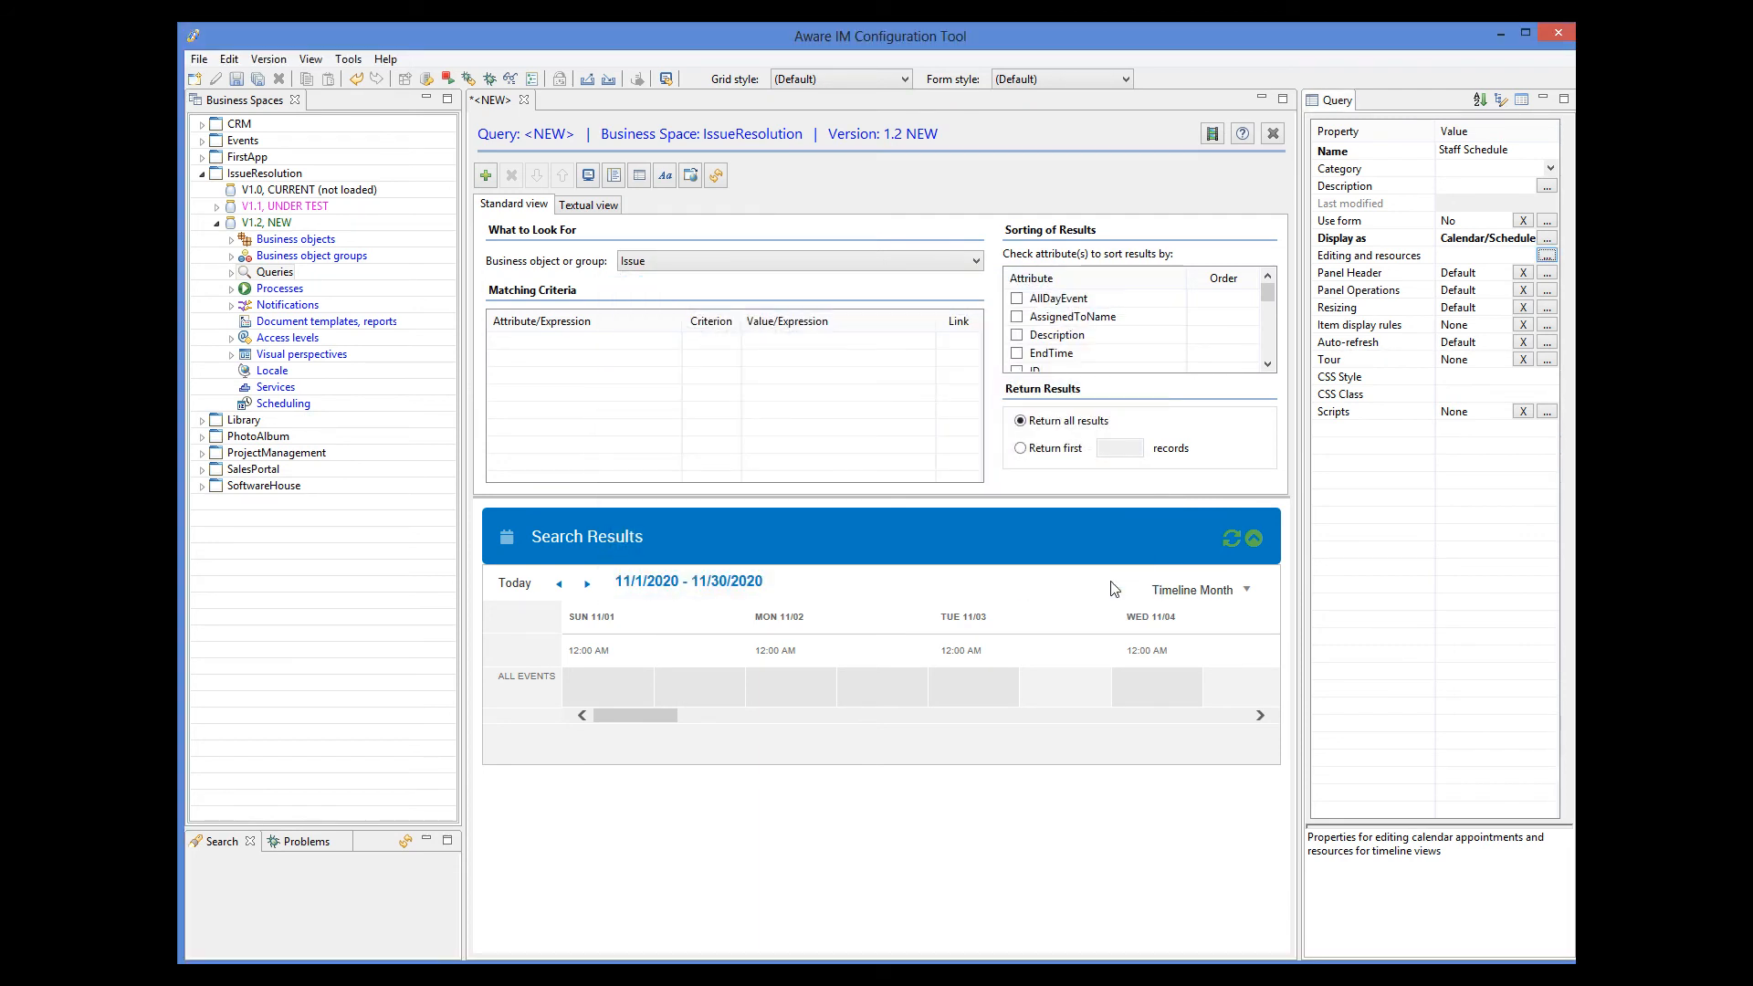
Set the query's panel header style to No header and apply the setting
left_click(1547, 273)
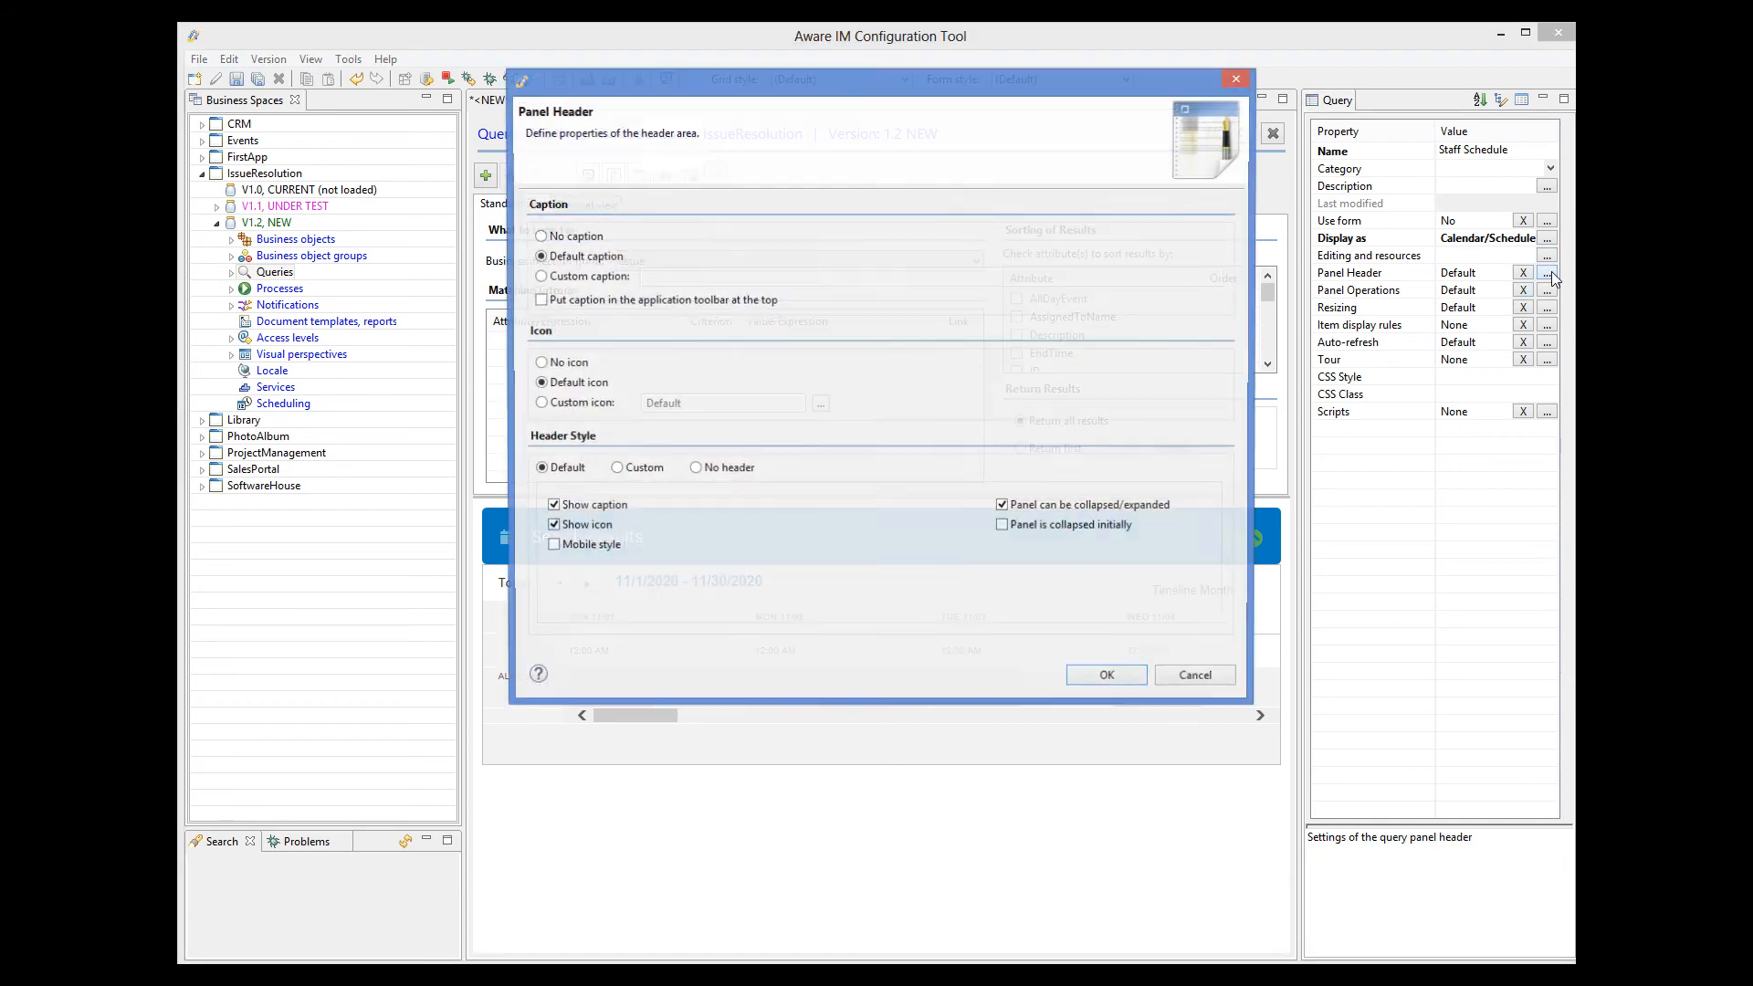
left_click(754, 472)
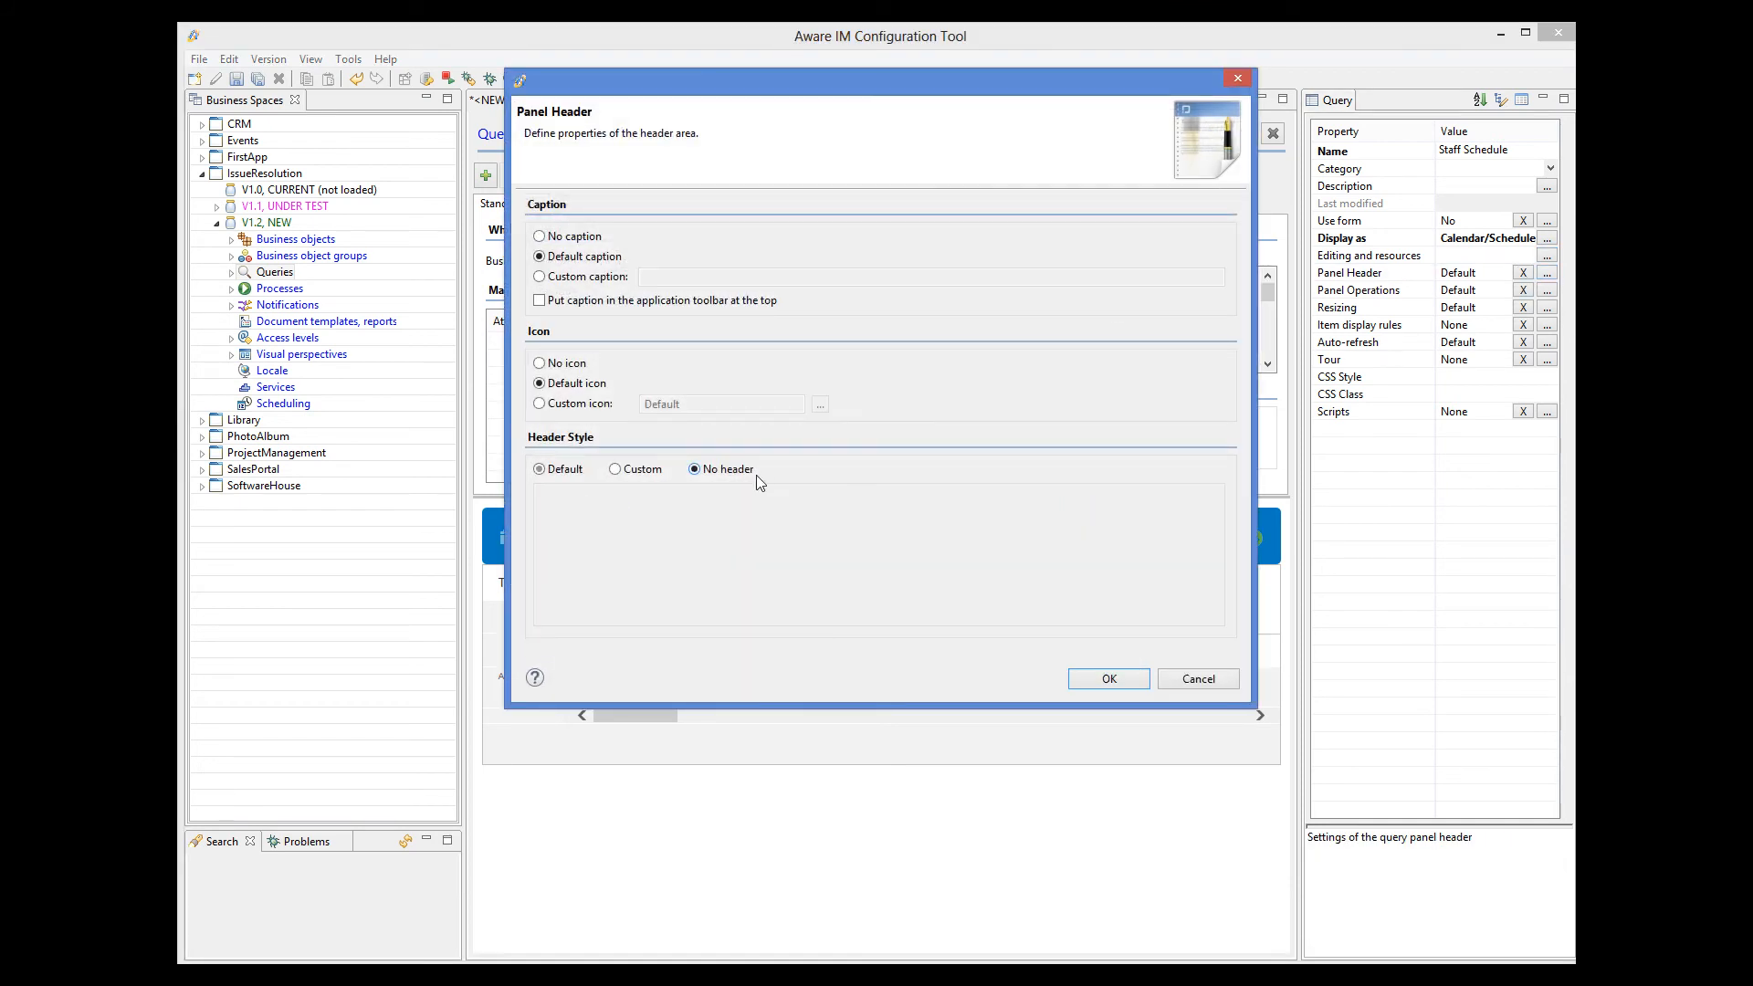
left_click(1127, 679)
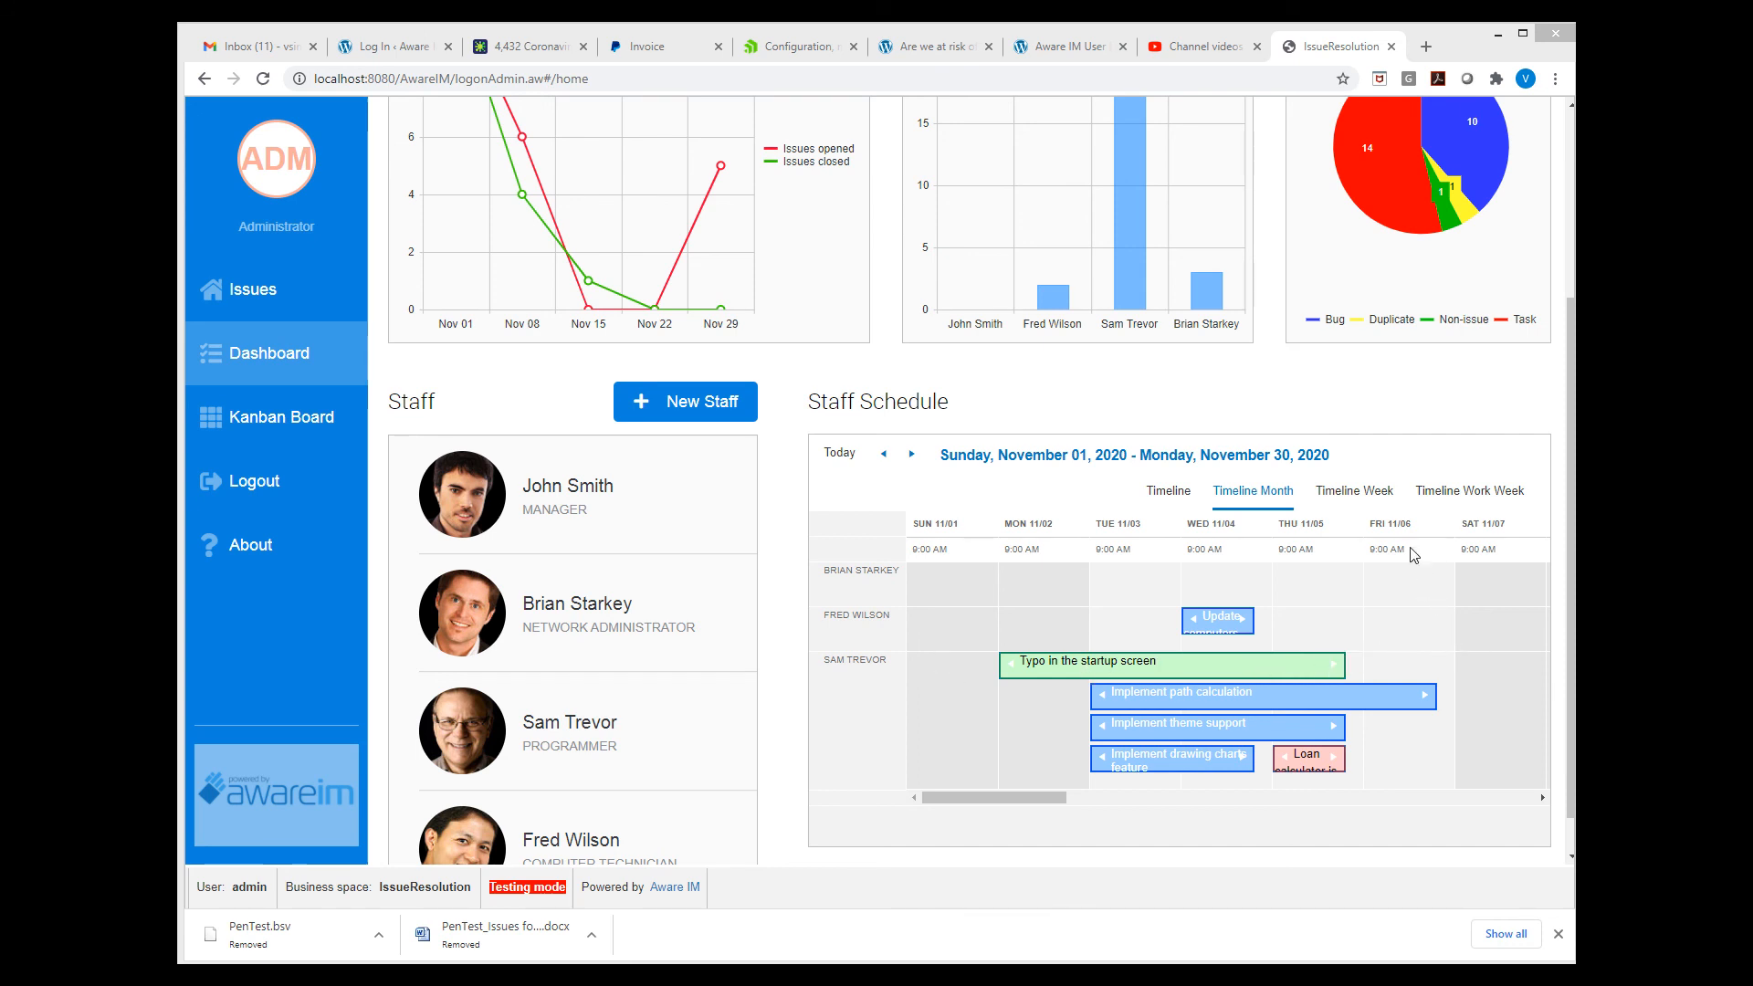
In the running IssueResolution dashboard, check the Staff Schedule's Timeline Week view, return to Timeline Month and move the "Update computers and software" issue to November 3
left_click(1376, 512)
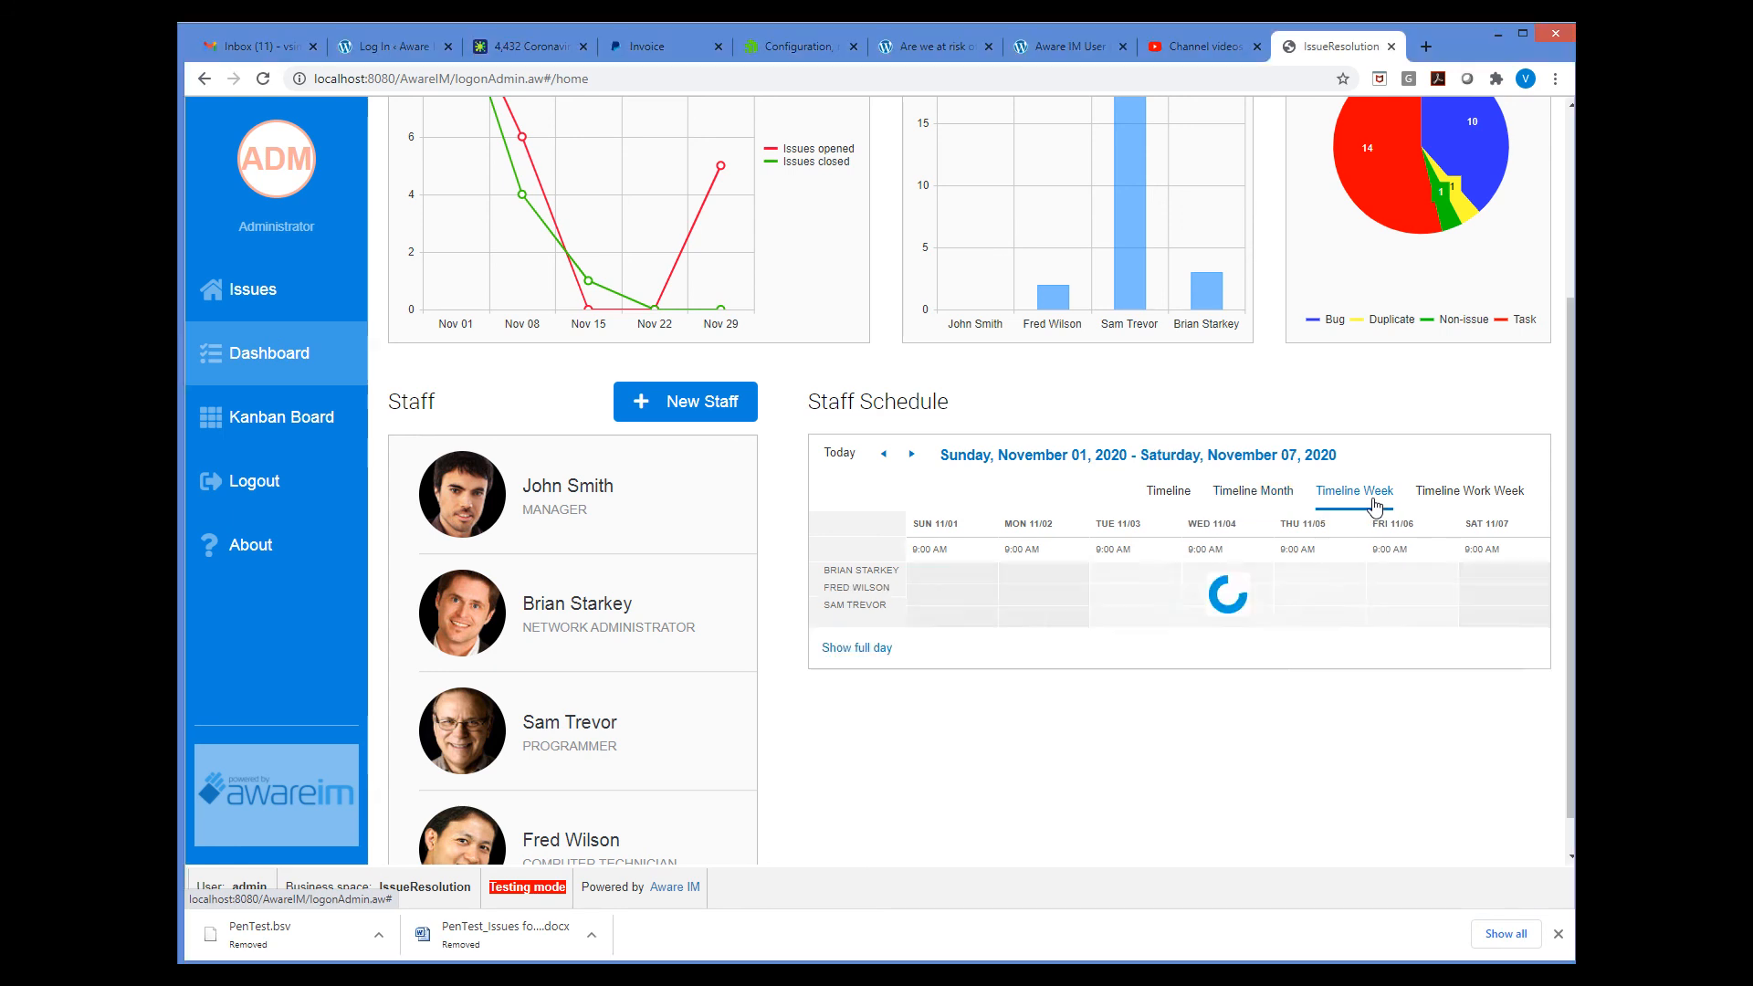
left_click(1264, 501)
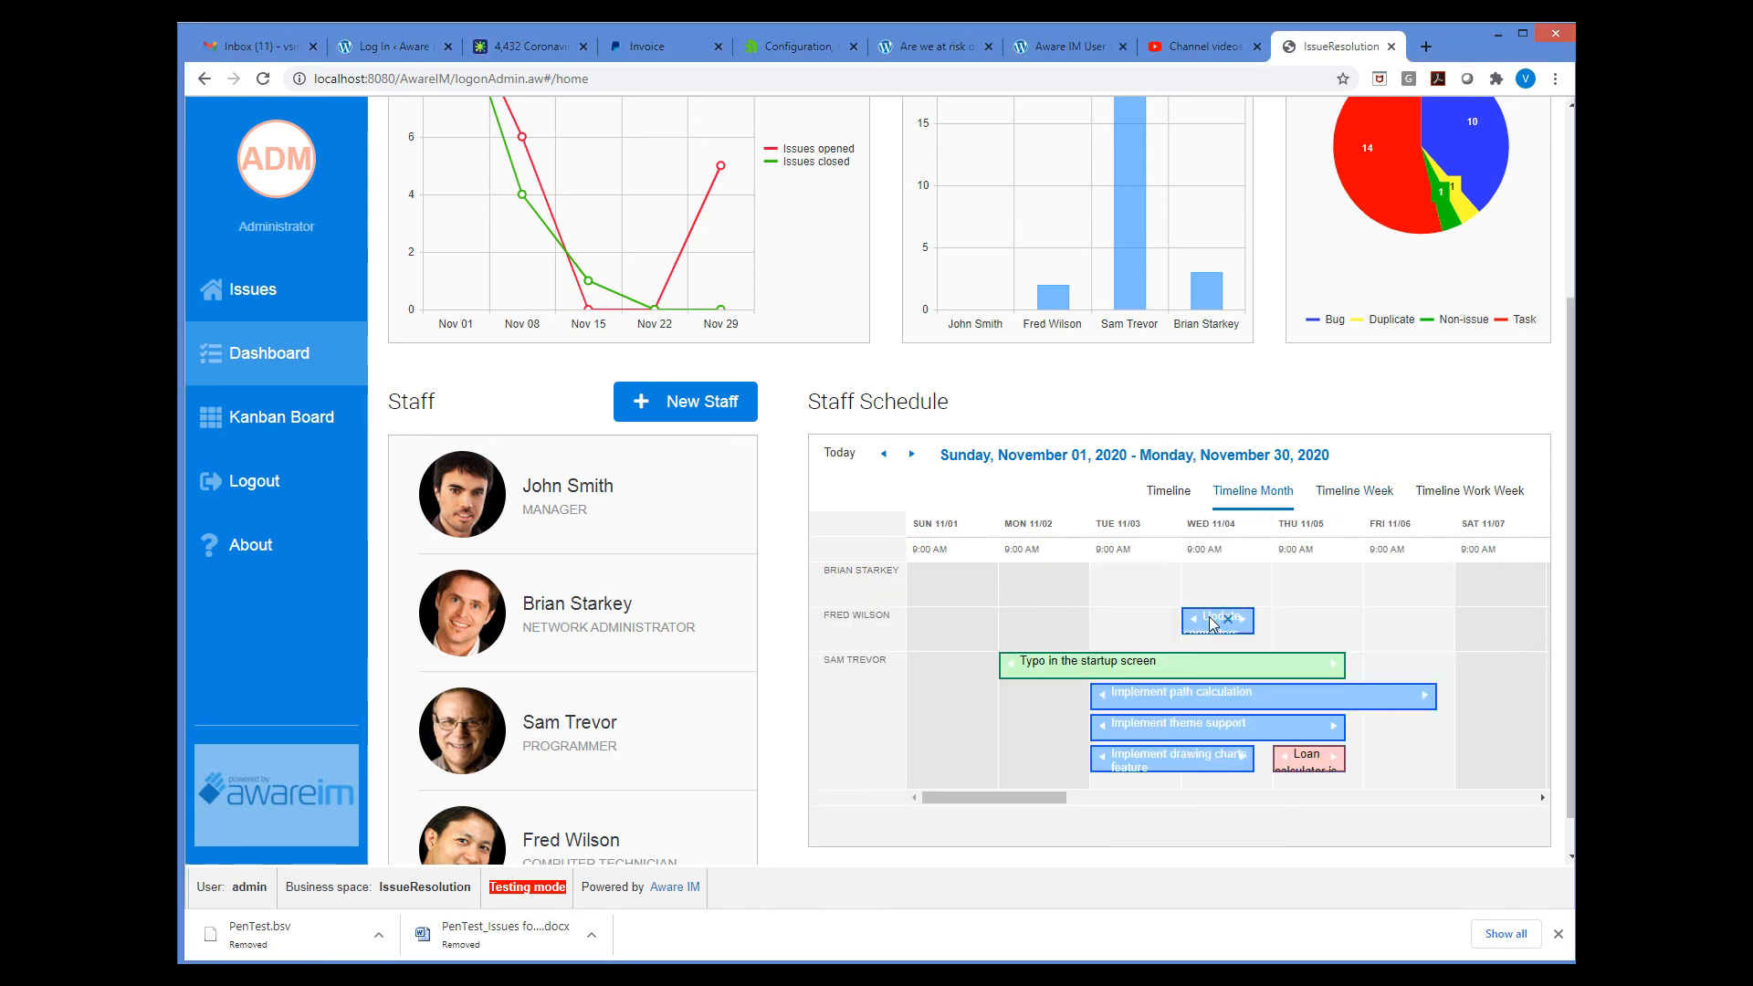
left_click_drag(1195, 621, 1156, 632)
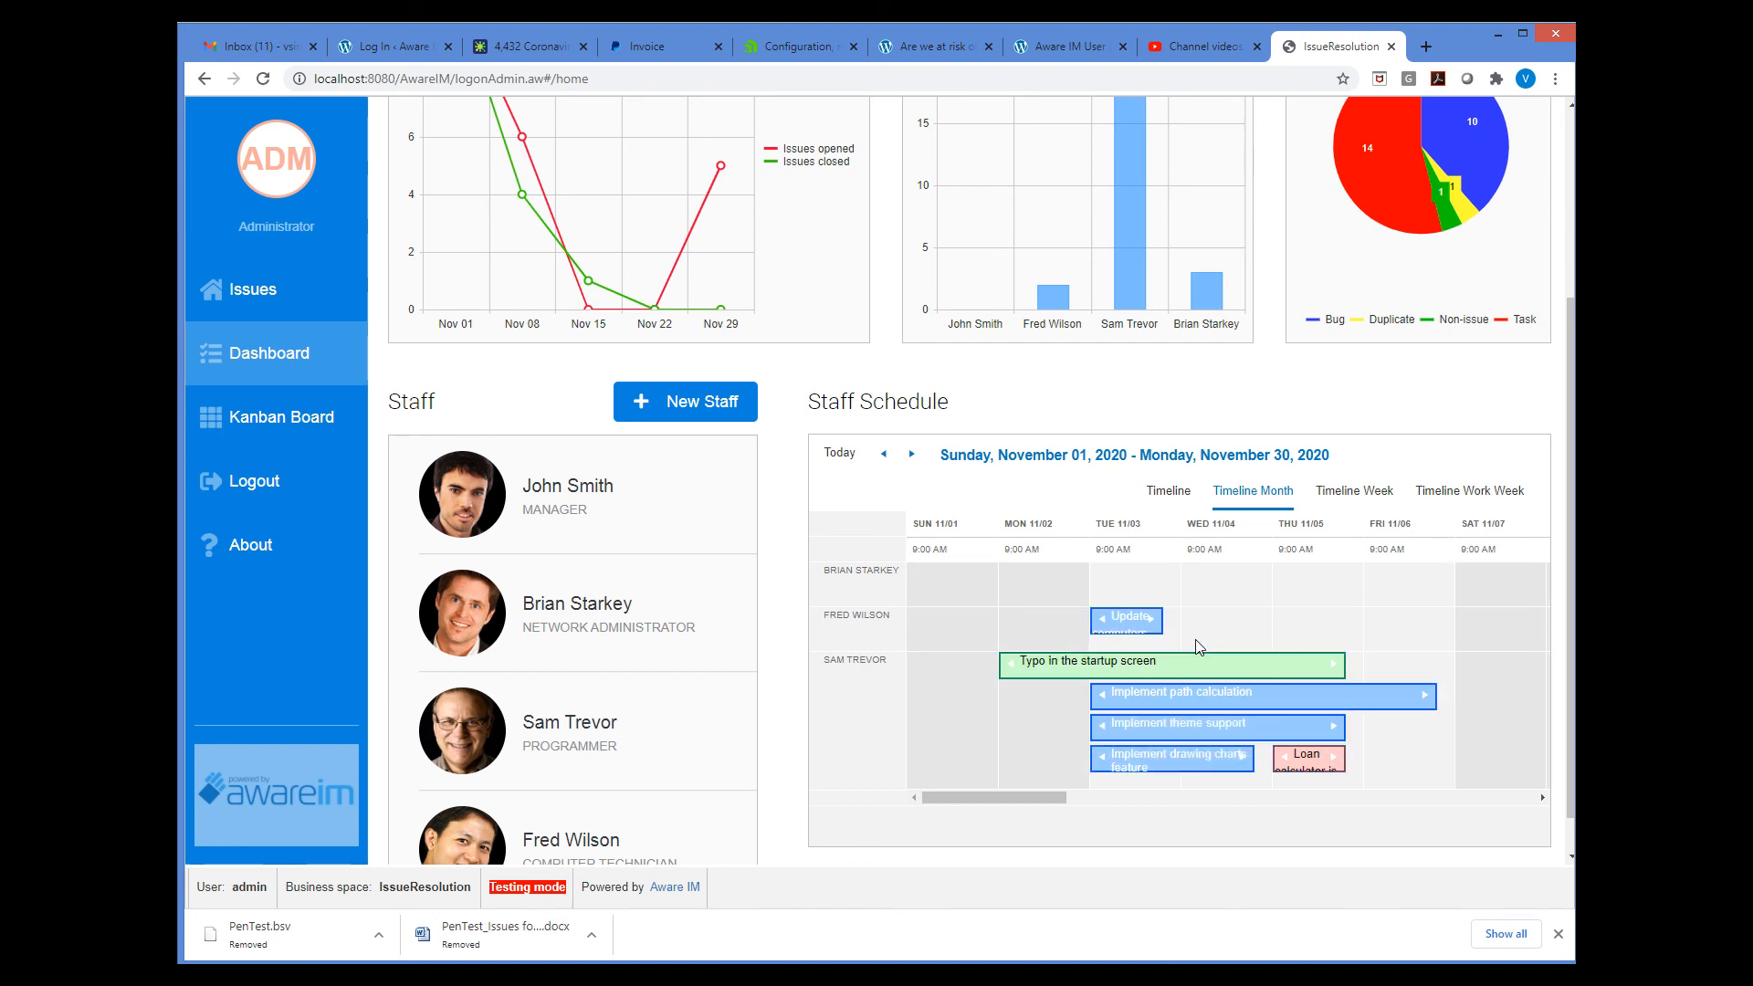
Request deletion of the November 3 issue and cancel it, and open a new issue form for November 4 and dismiss it
left_click(1151, 619)
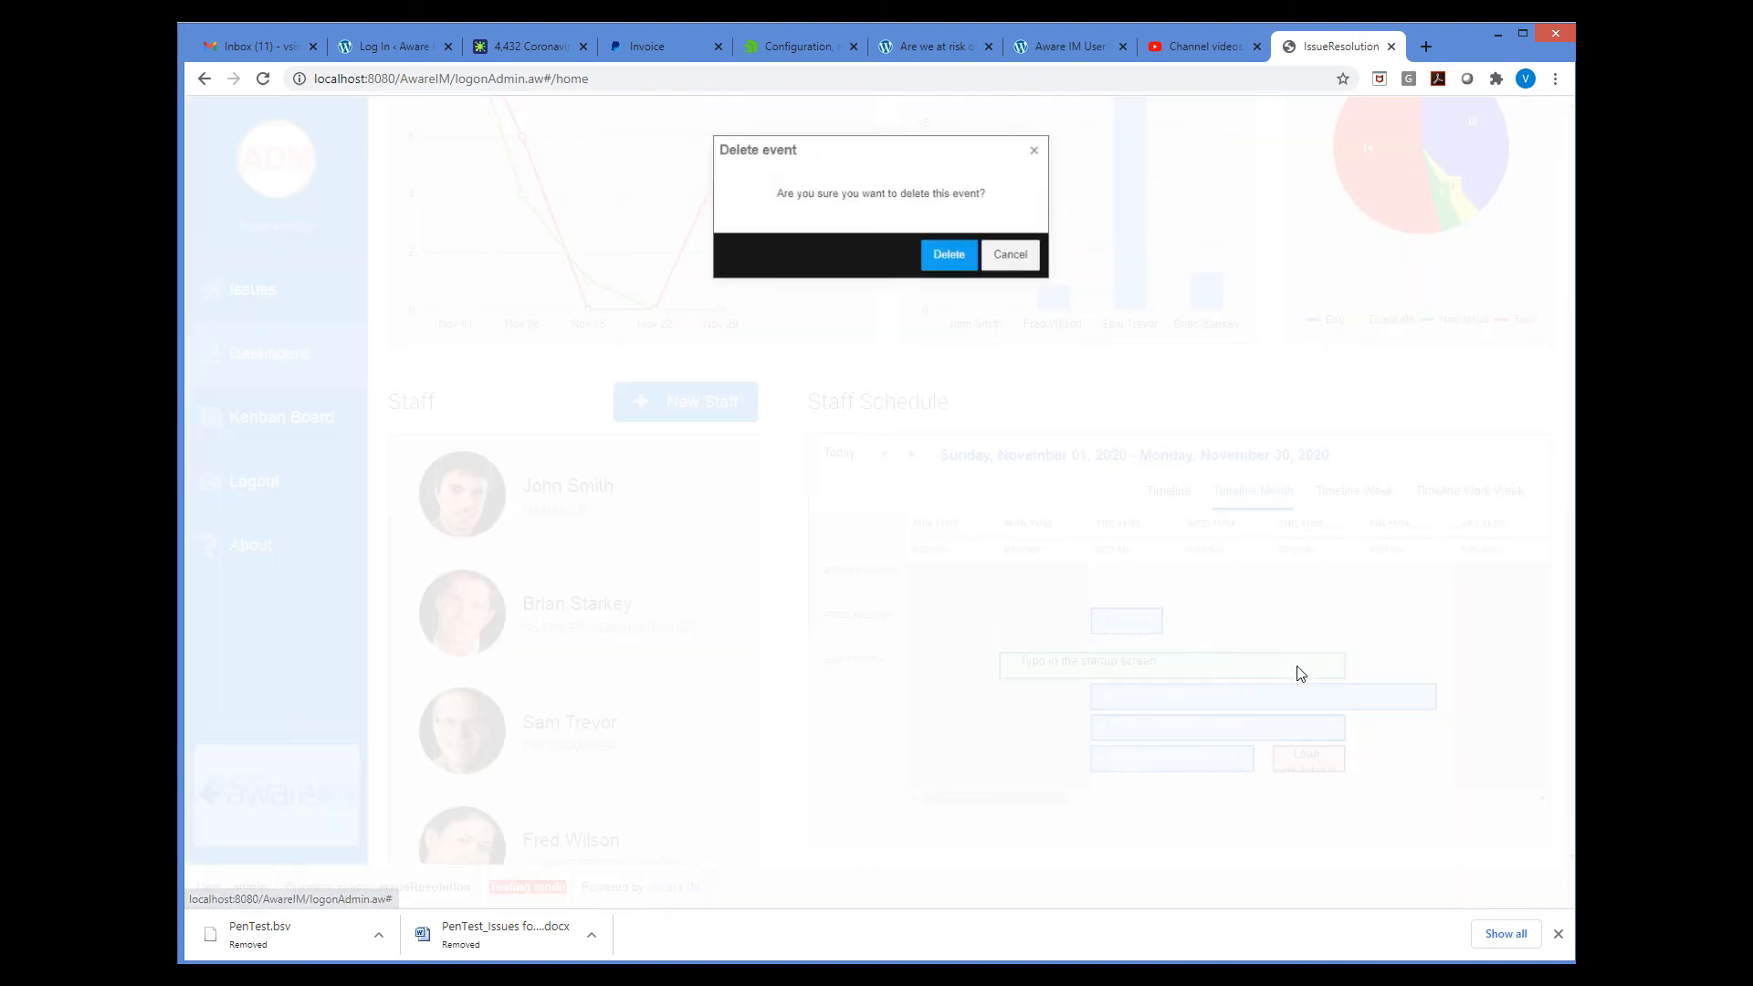
left_click(1036, 263)
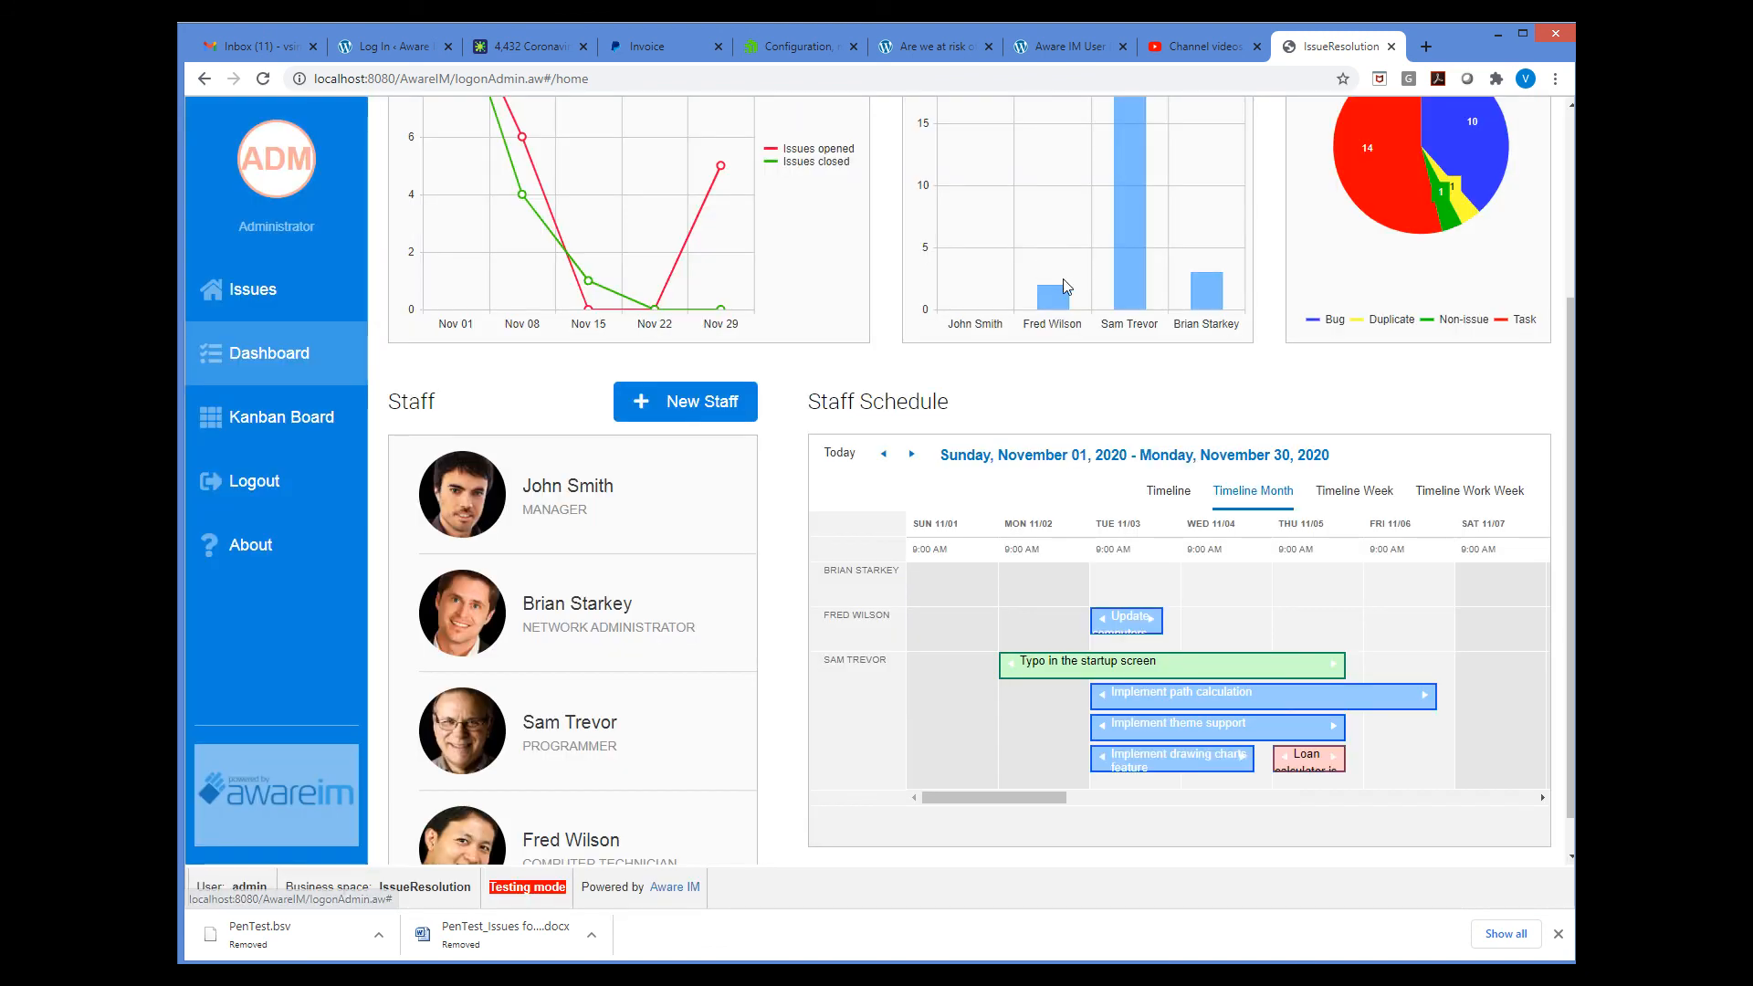
double_click(1231, 617)
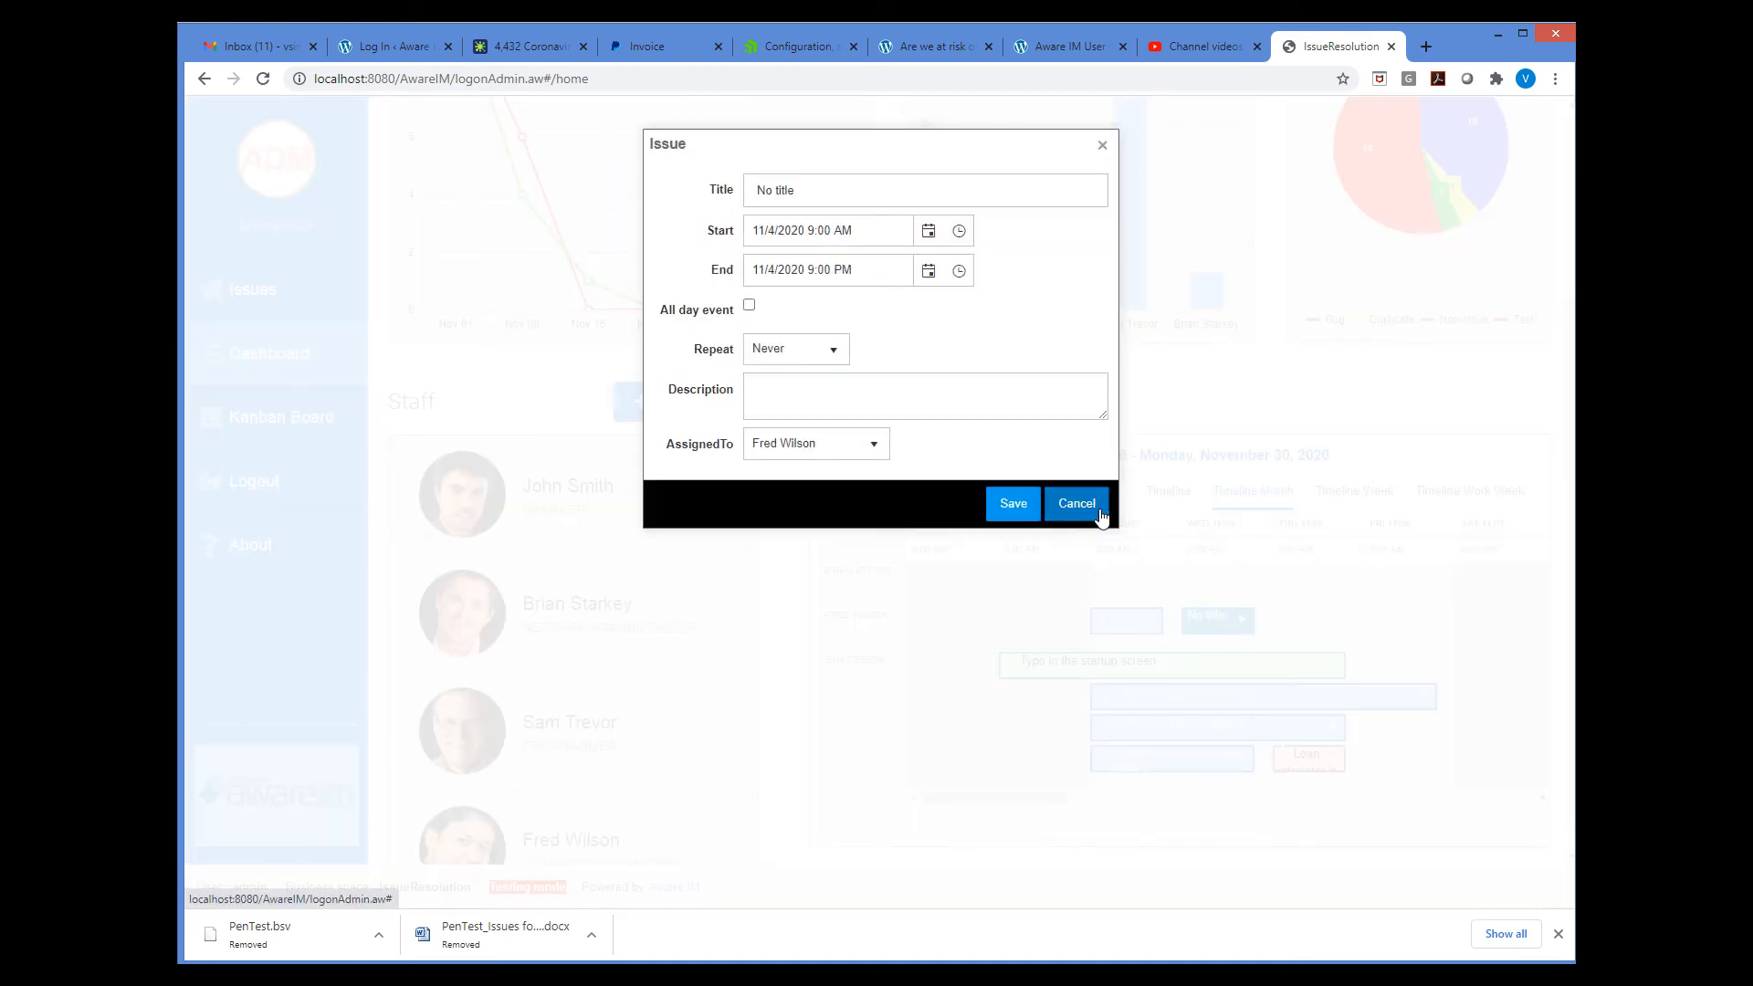
left_click(1096, 508)
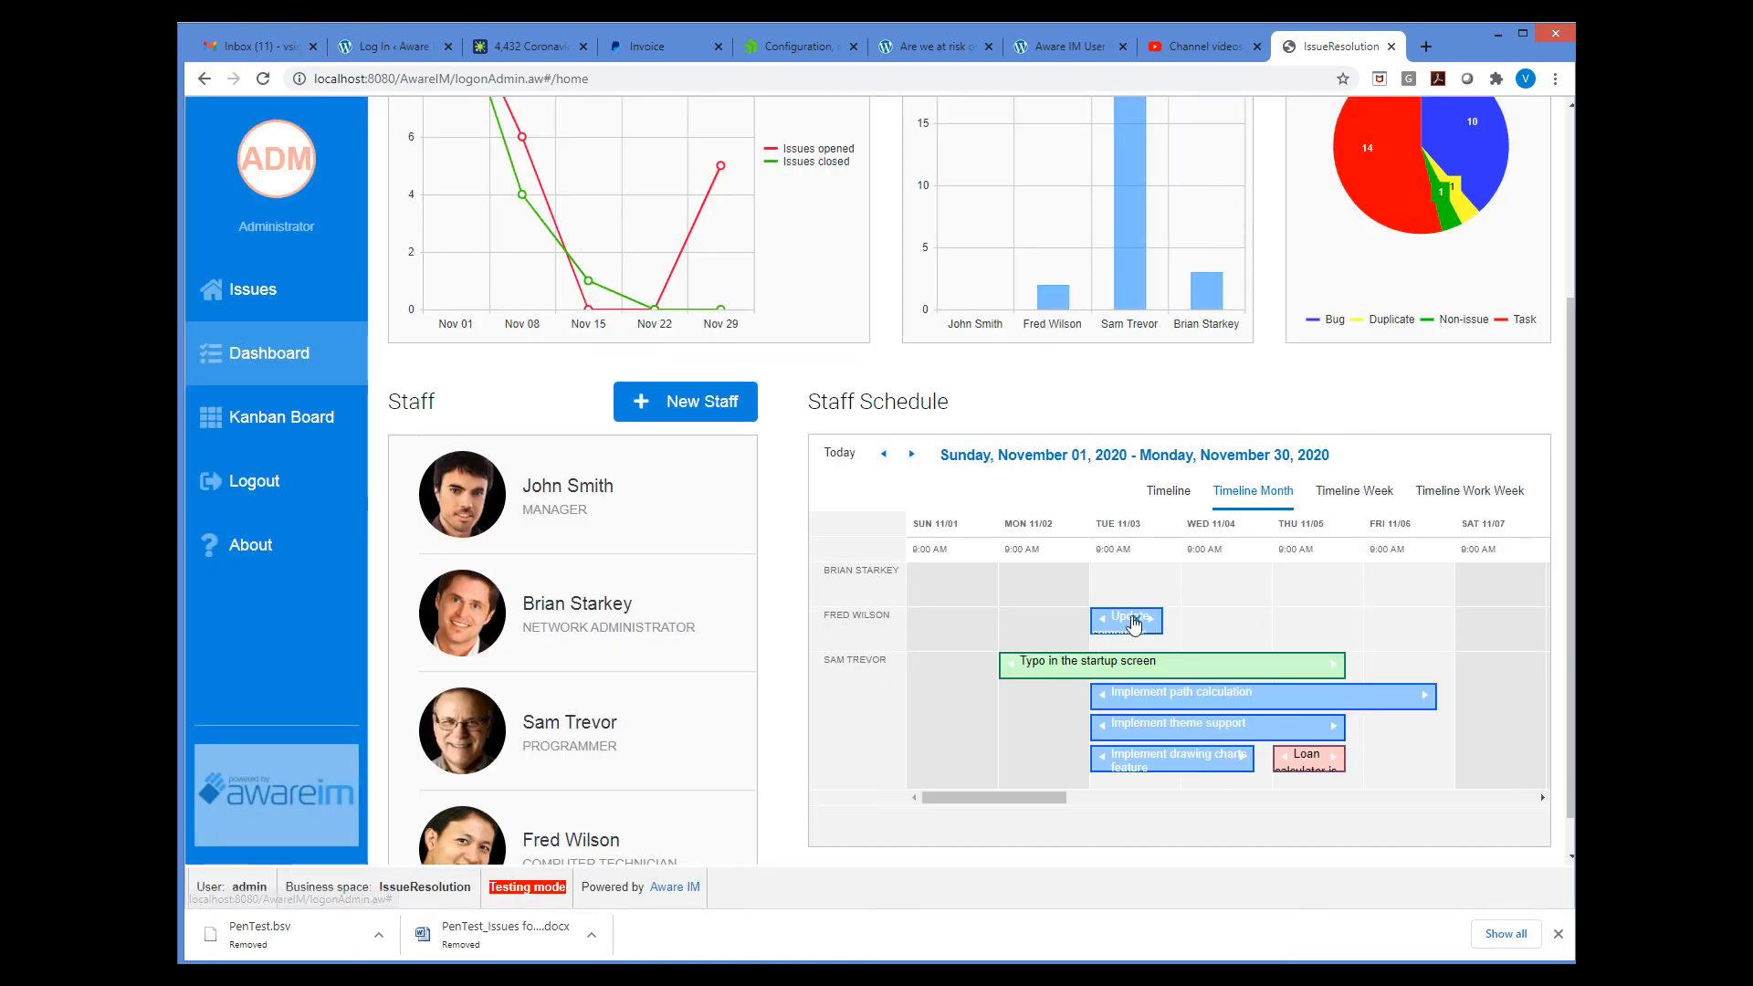
Open the "Update computers and software" issue from the Staff Schedule for editing
double_click(1124, 626)
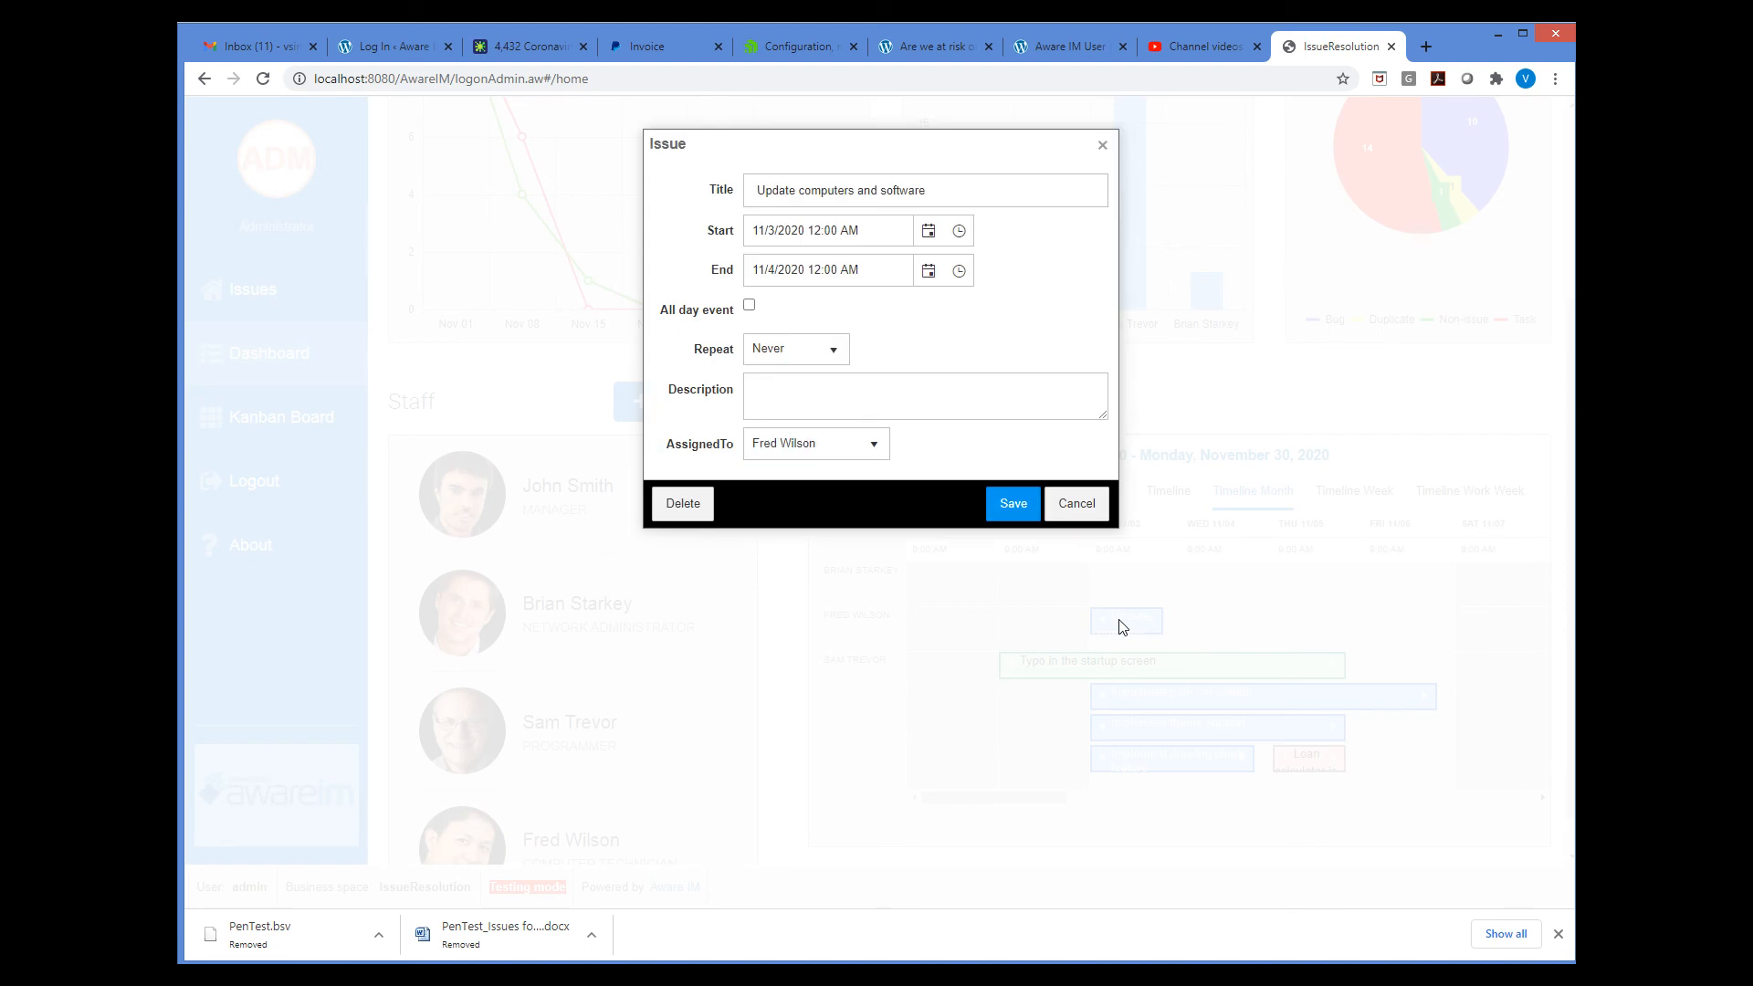